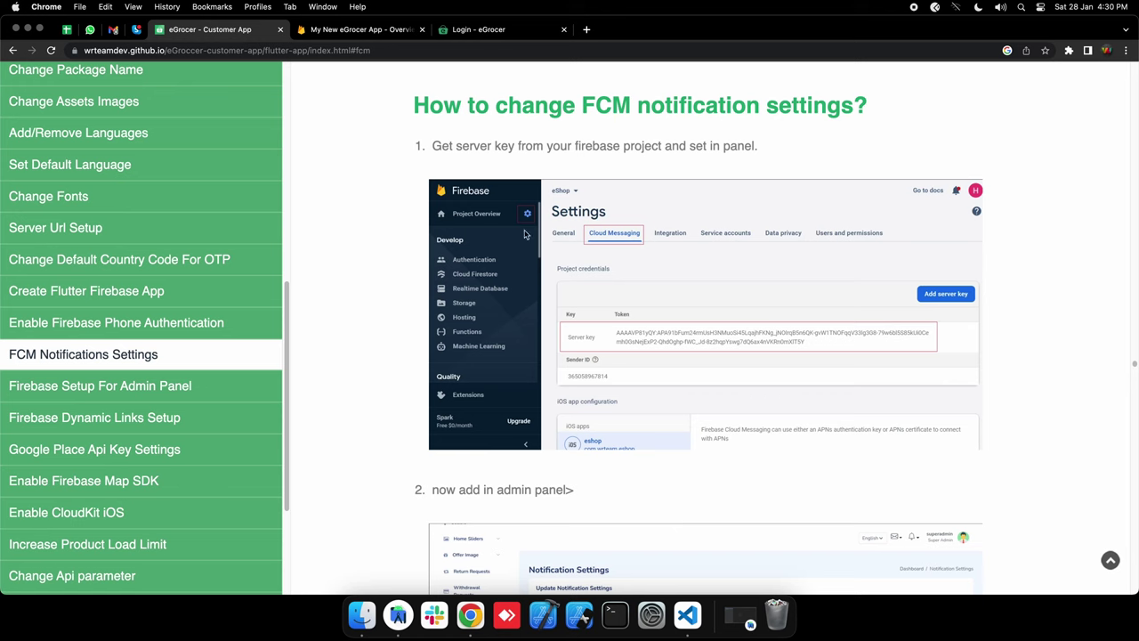
- Read the FCM server key and admin-panel steps, scrolling down to the iOS setup instructions
drag(413, 107, 865, 101)
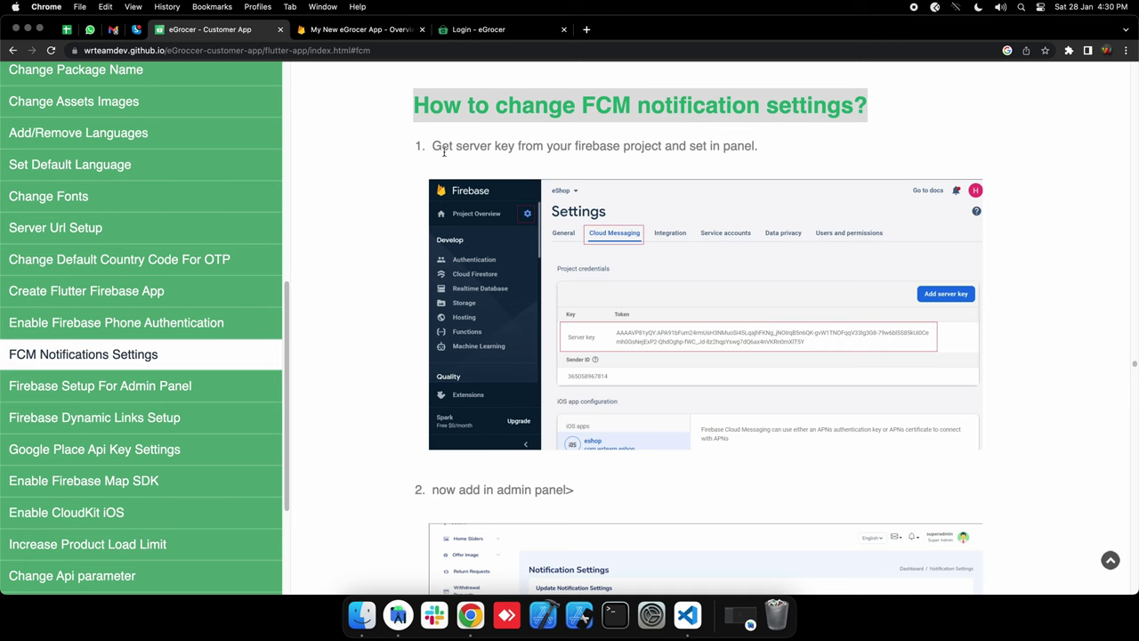
drag(435, 145, 758, 147)
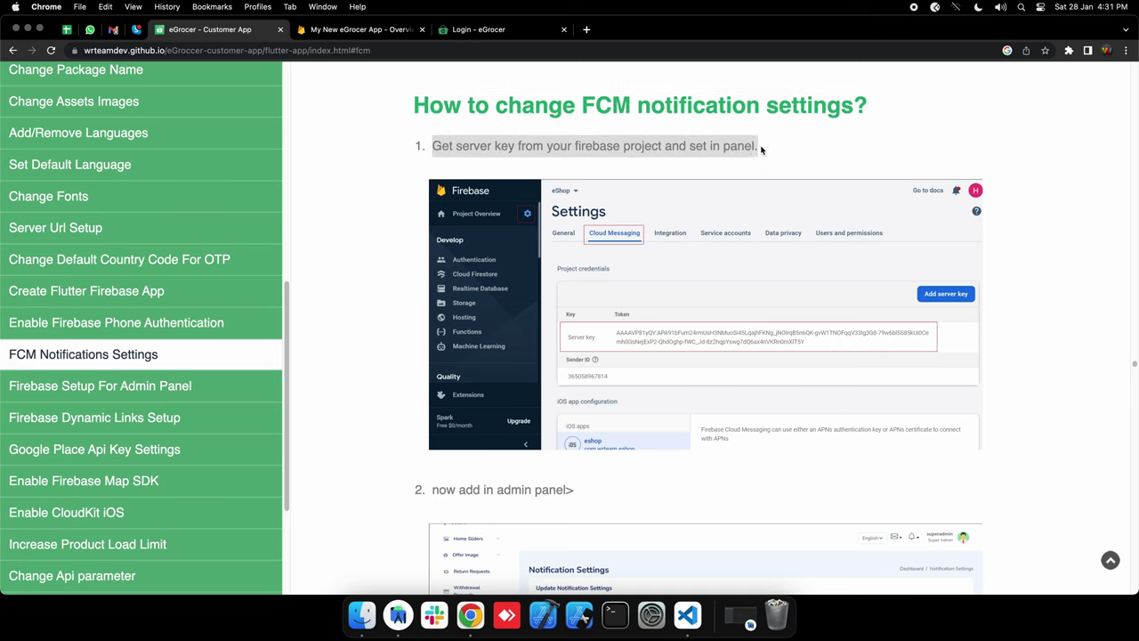
click(620, 160)
scroll(620, 207, down, 2)
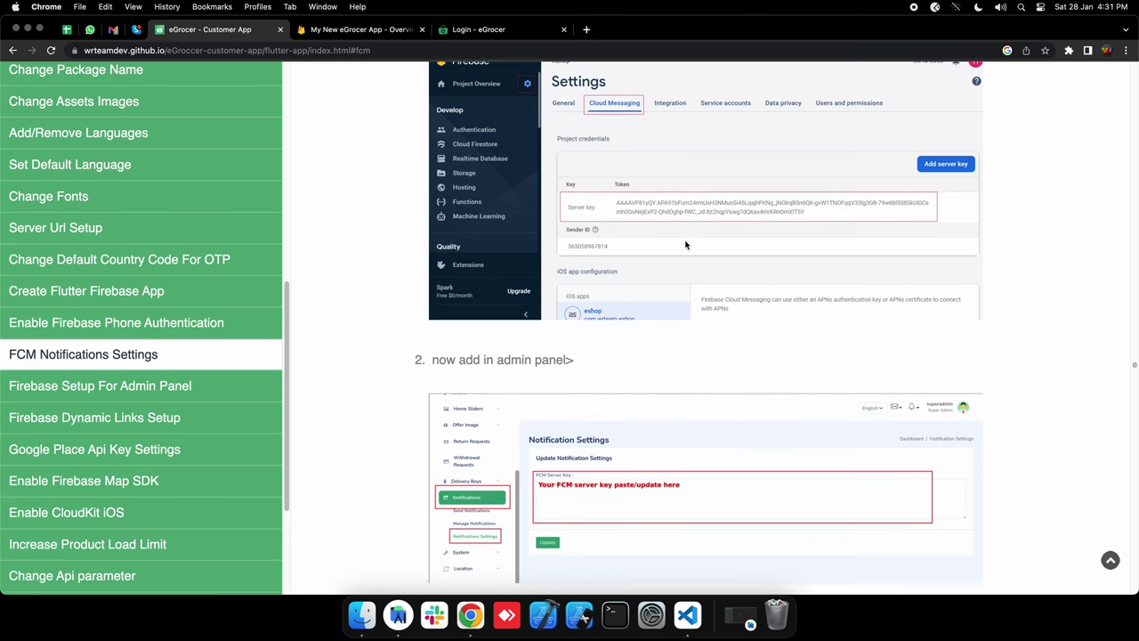
scroll(599, 250, down, 5)
drag(435, 180, 577, 177)
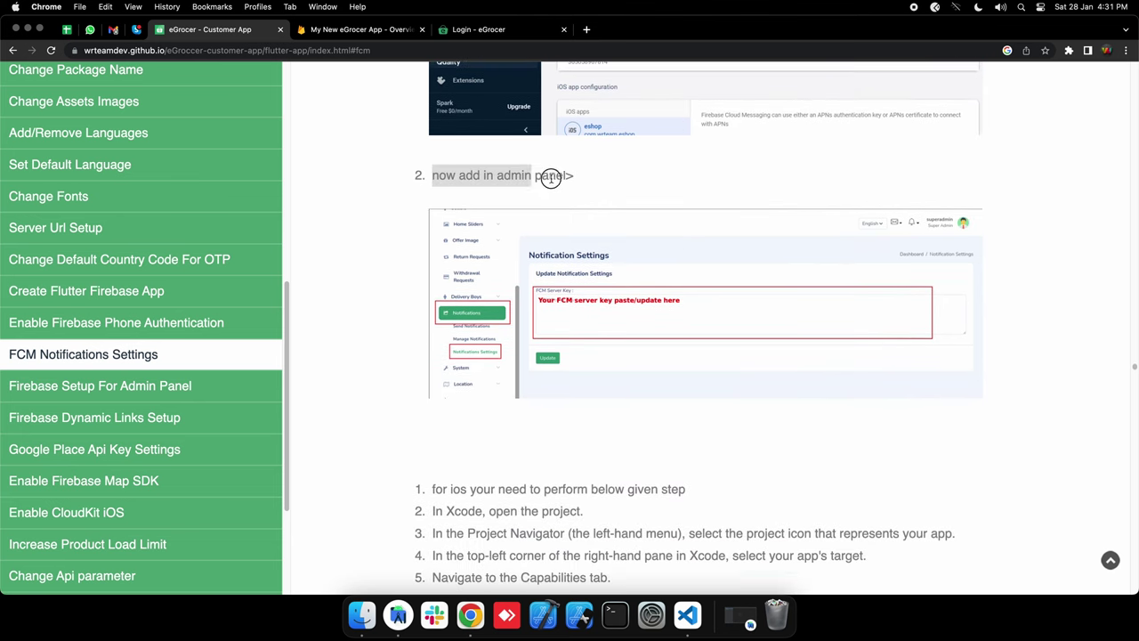
click(568, 200)
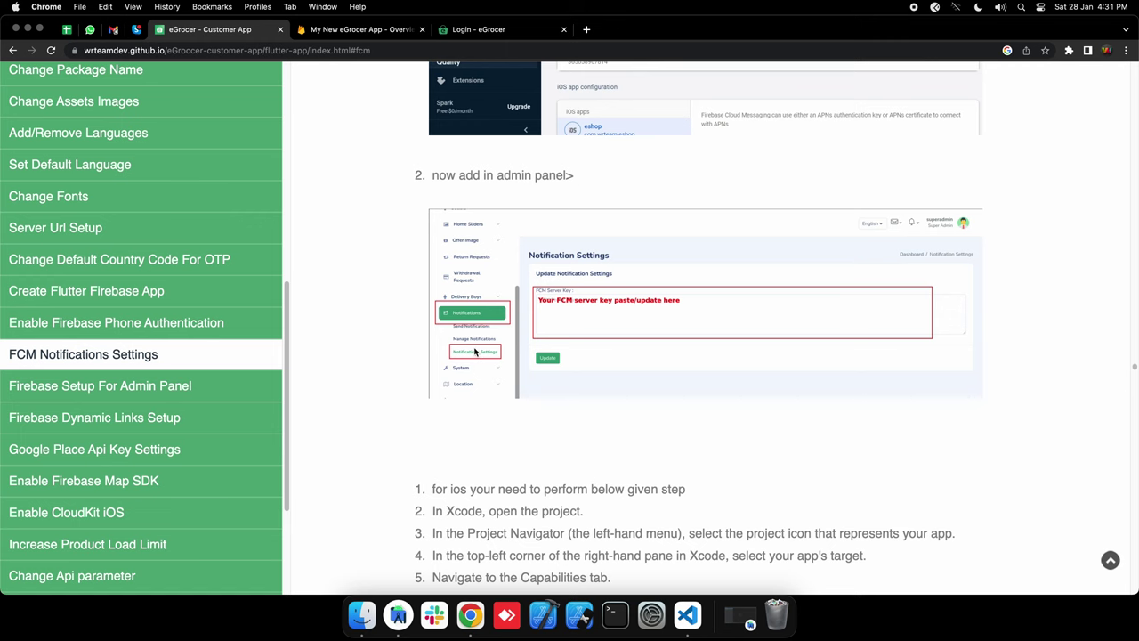
scroll(566, 303, down, 1)
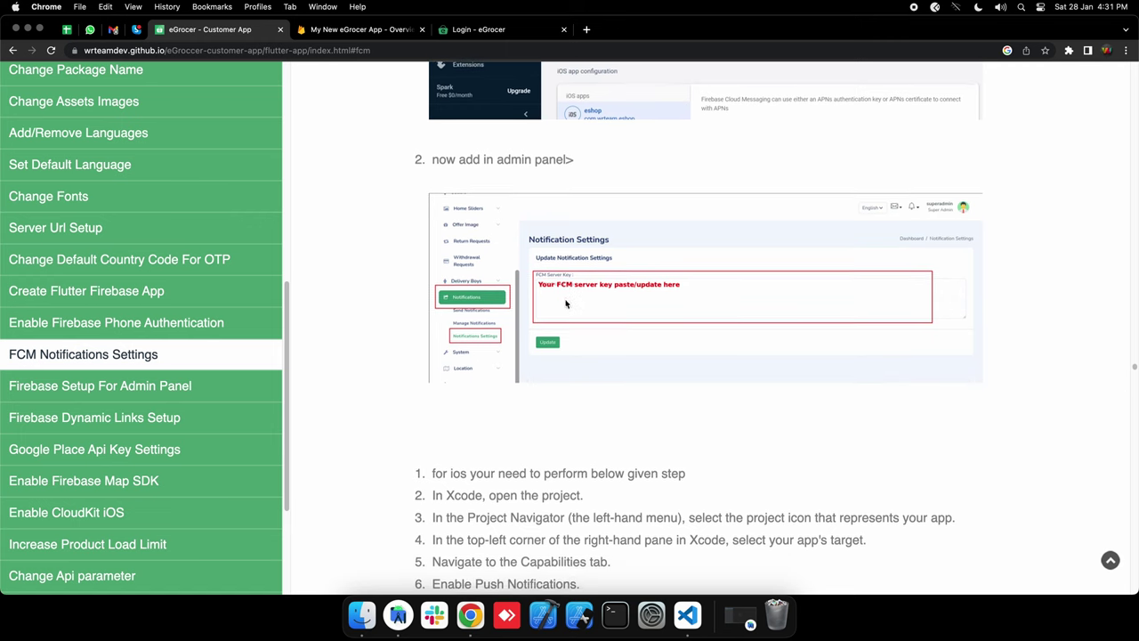
scroll(525, 282, down, 1)
- Open the Cloud Messaging page of the My New eGrocer App project settings in Firebase
click(354, 29)
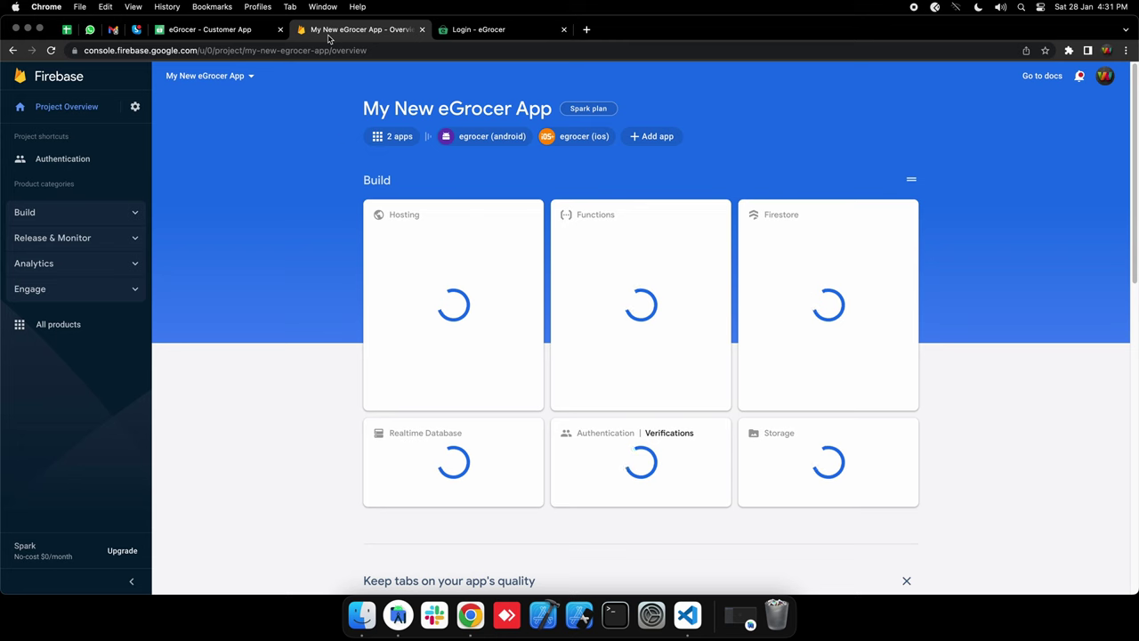
click(132, 105)
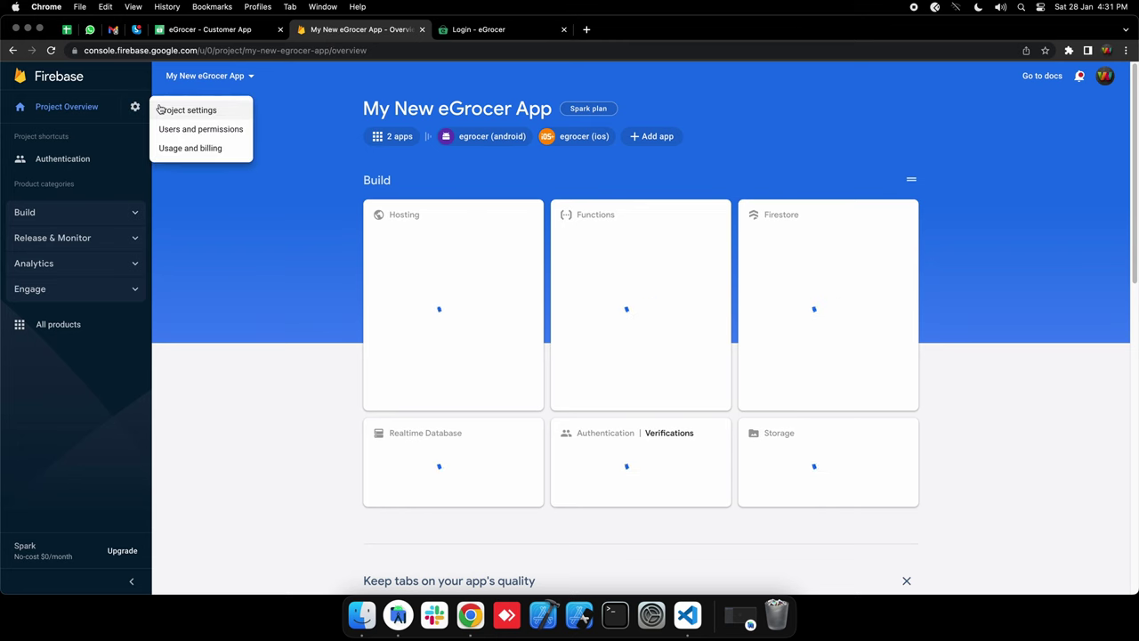
click(165, 109)
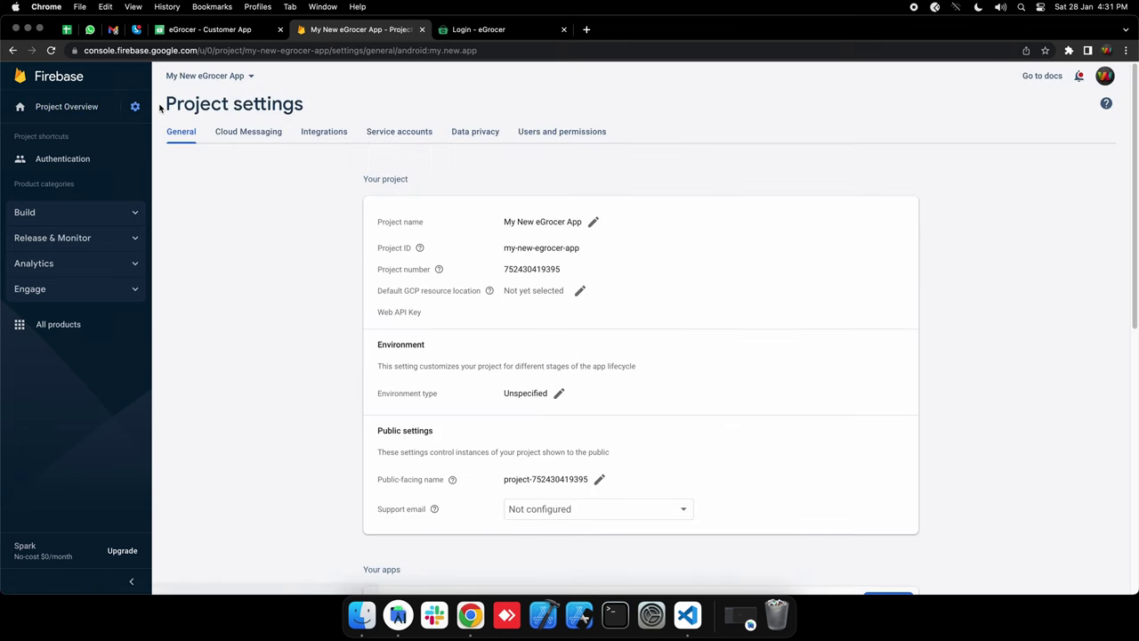
click(230, 133)
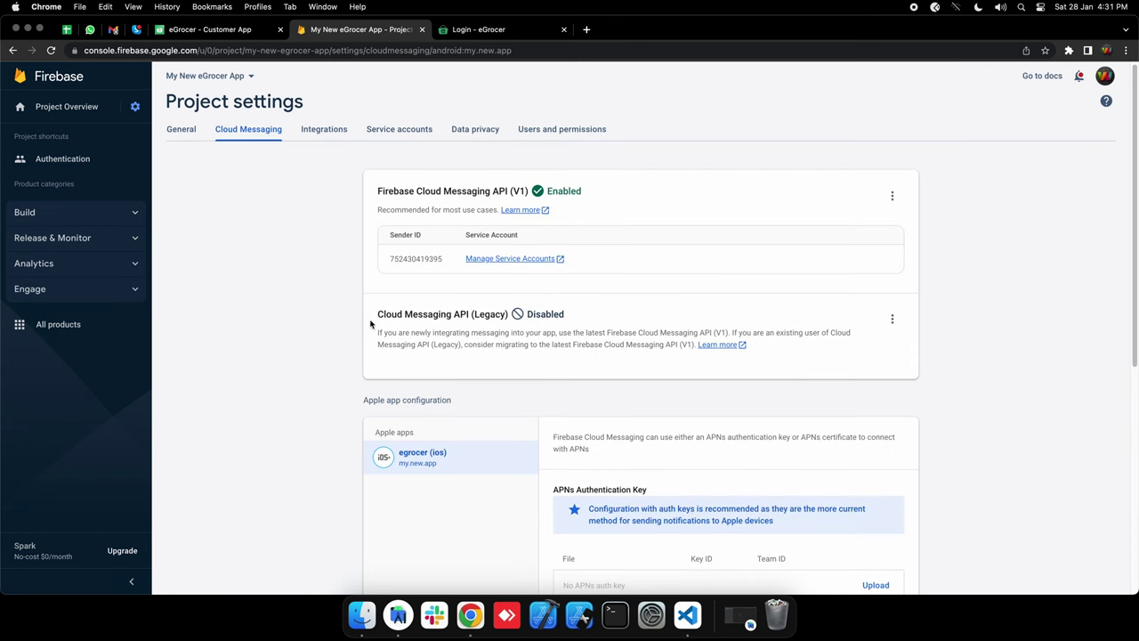
- Open the disabled Cloud Messaging API (Legacy) in Google Cloud Console via its options menu
drag(370, 324, 601, 322)
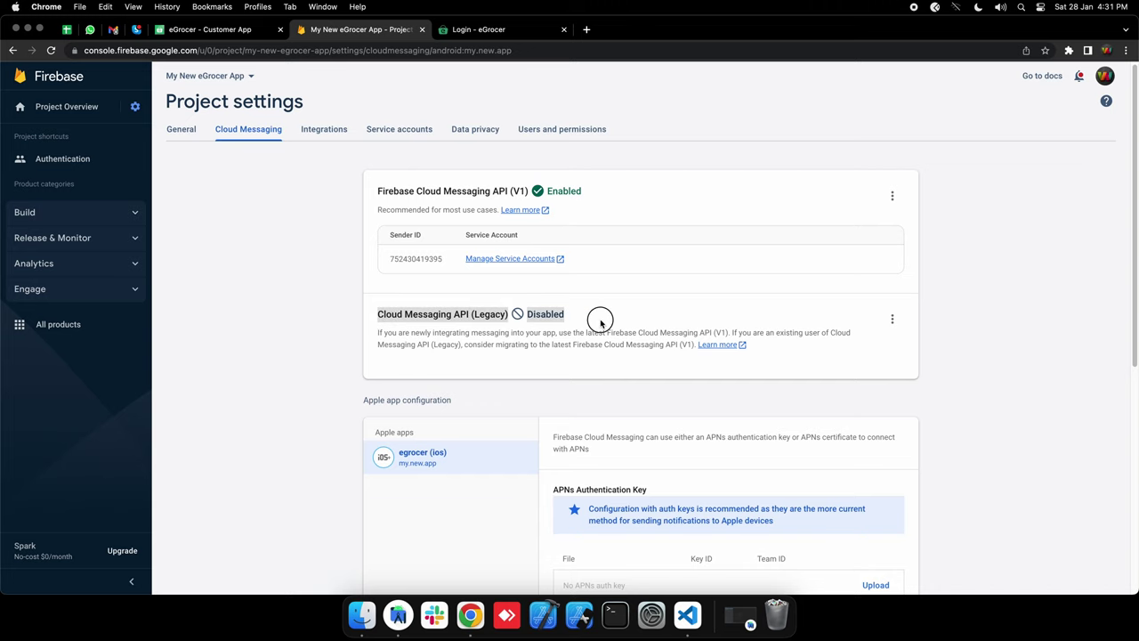
click(683, 324)
click(890, 318)
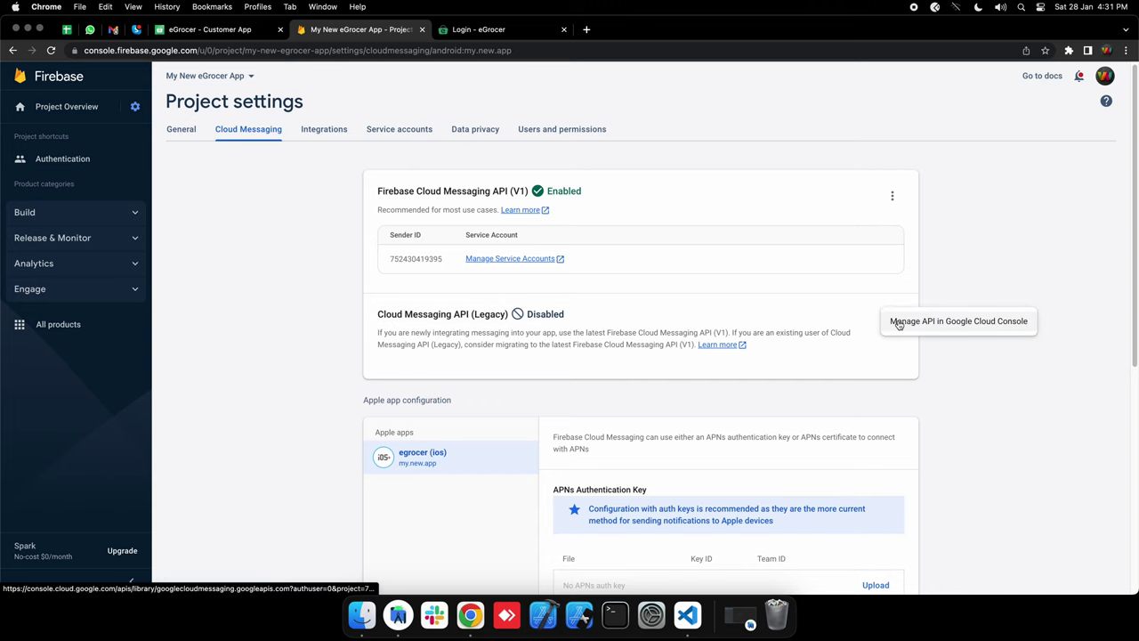
click(895, 322)
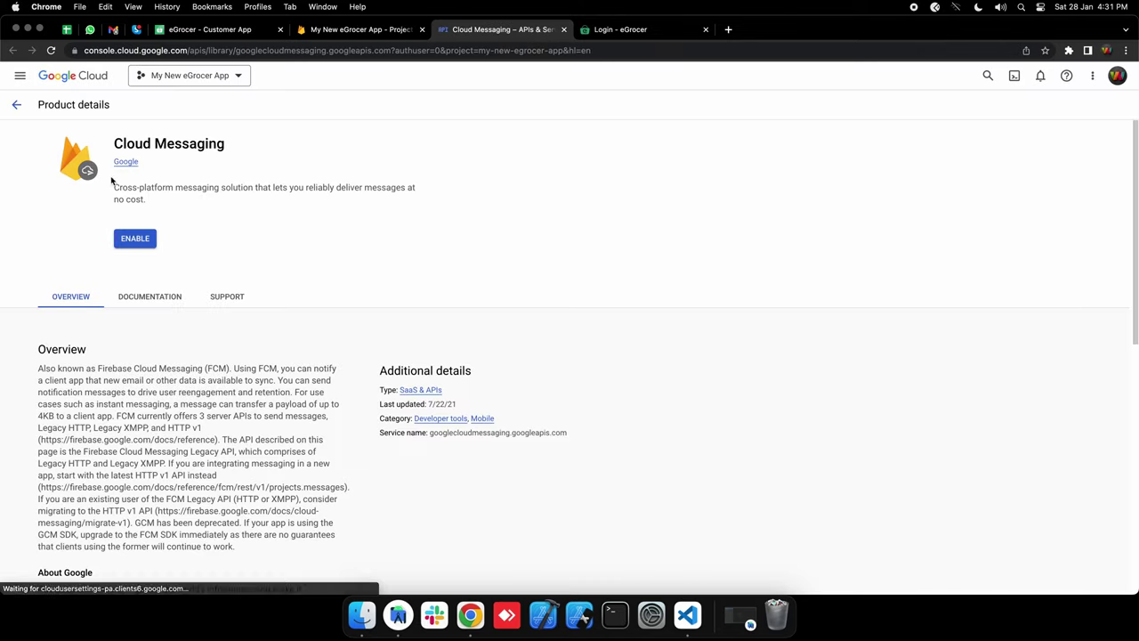
- Enable the Cloud Messaging API for My New eGrocer App in Google Cloud Console
drag(114, 144, 242, 142)
click(144, 239)
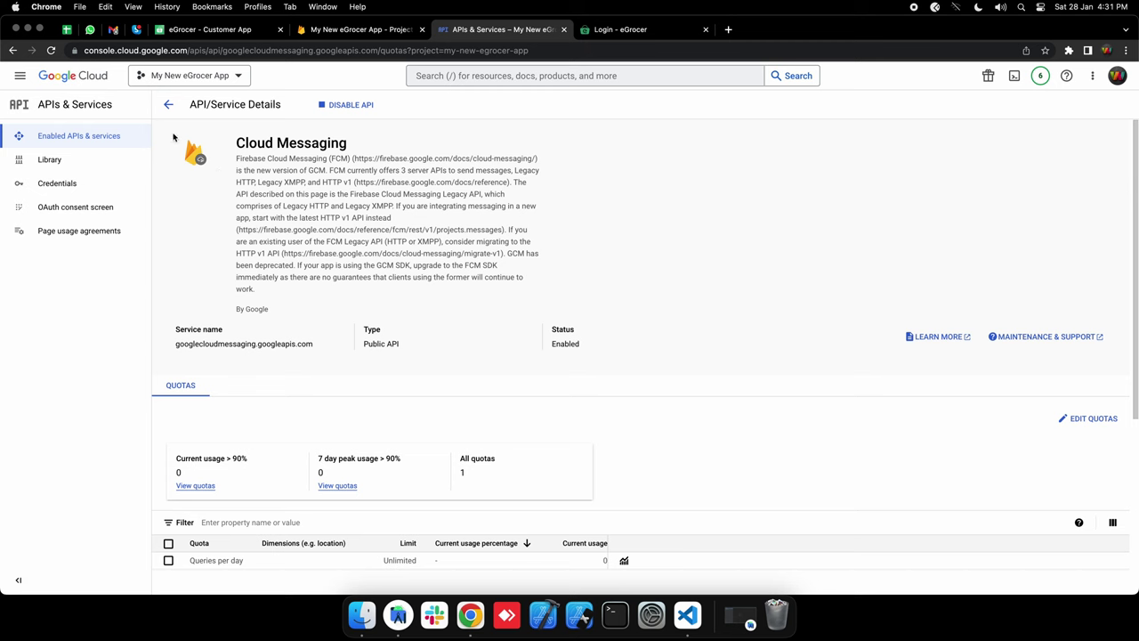
- Reload Firebase Cloud Messaging settings and copy the now-enabled Legacy server key
click(565, 29)
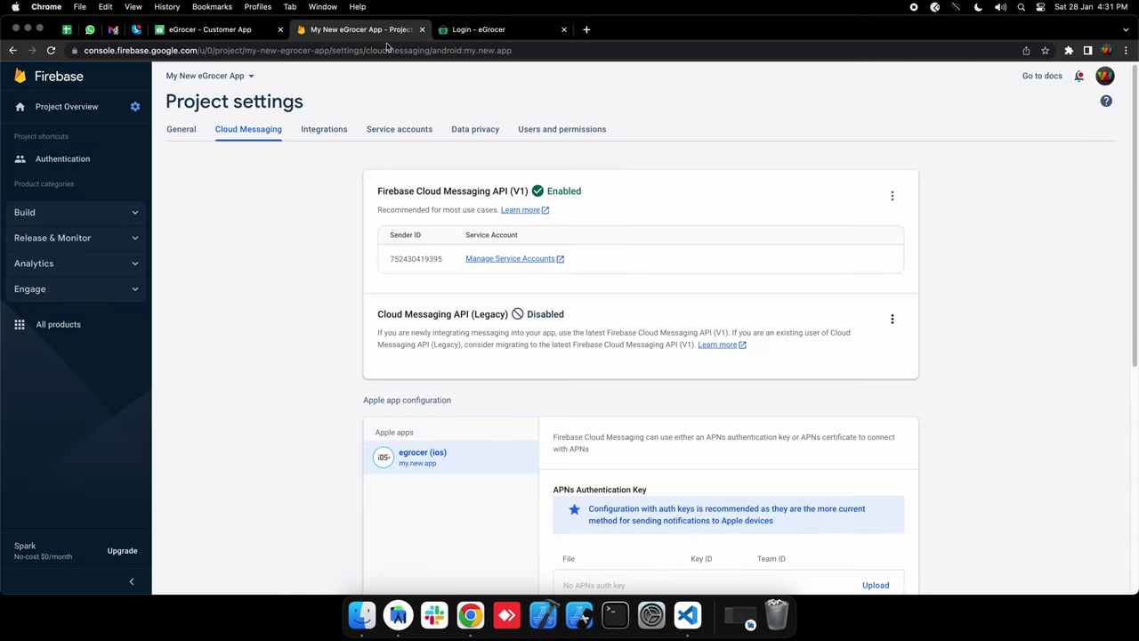
click(51, 50)
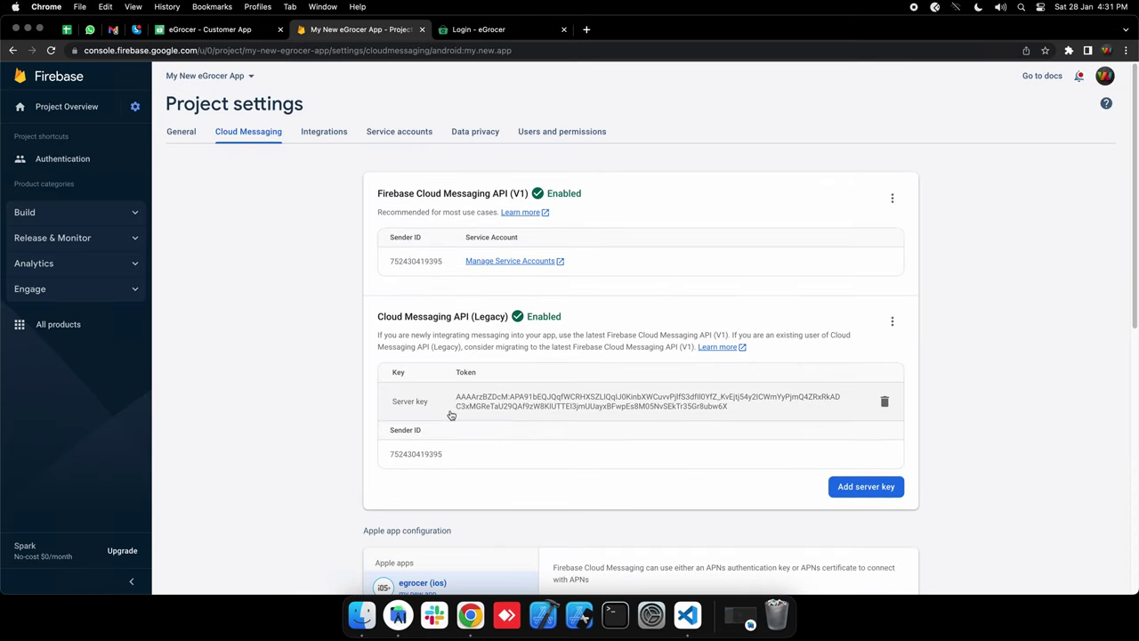
drag(457, 398, 735, 406)
right_click(597, 396)
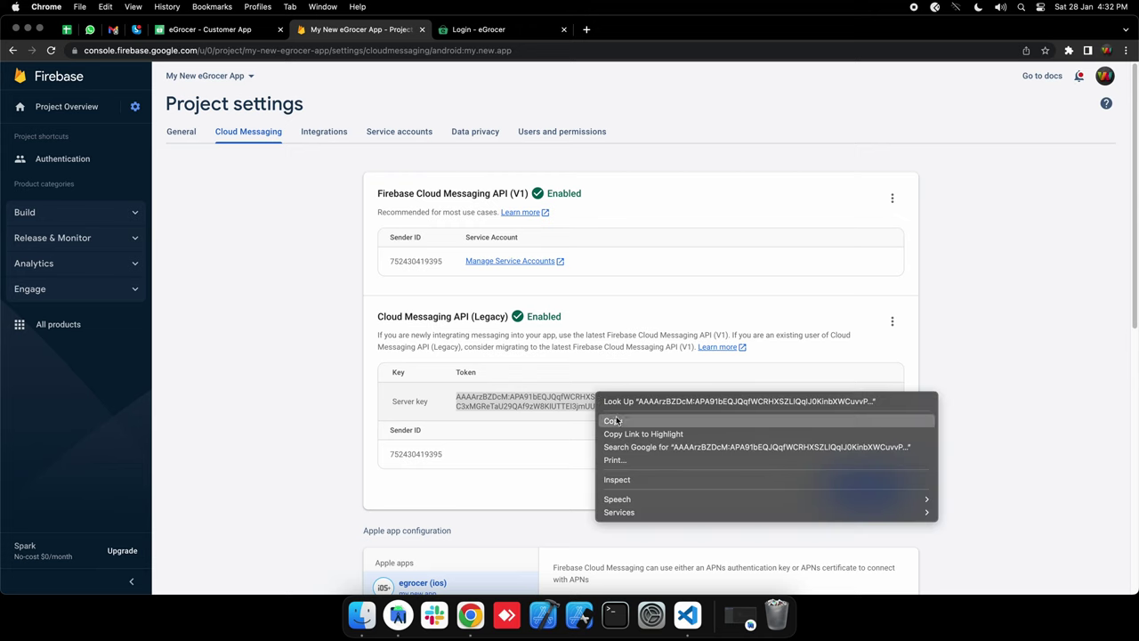
click(616, 421)
right_click(600, 398)
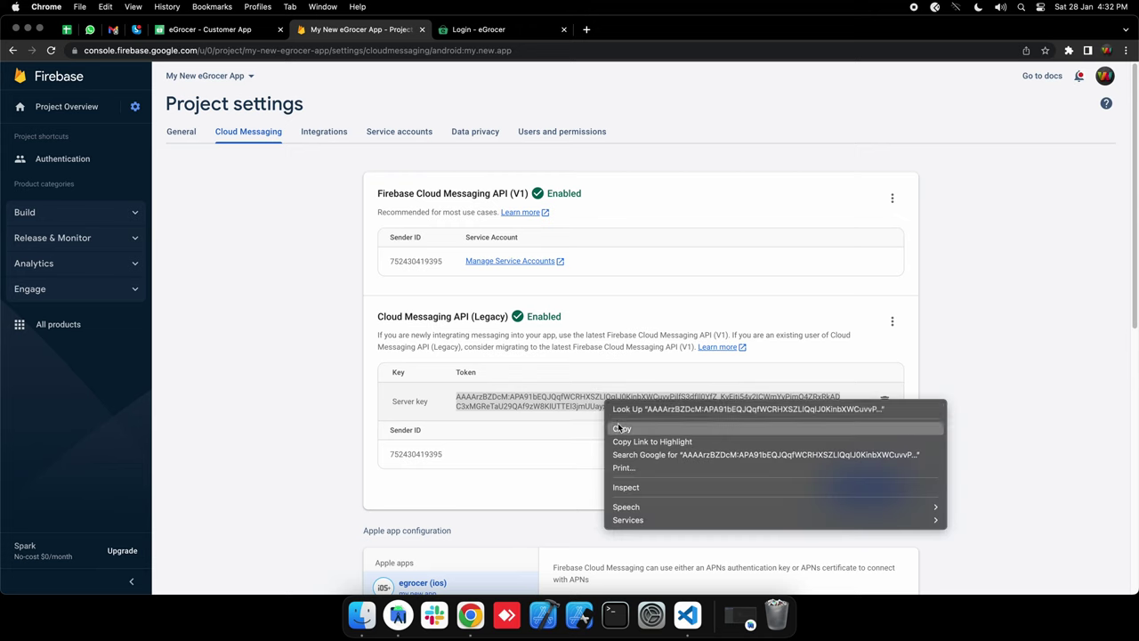
click(618, 425)
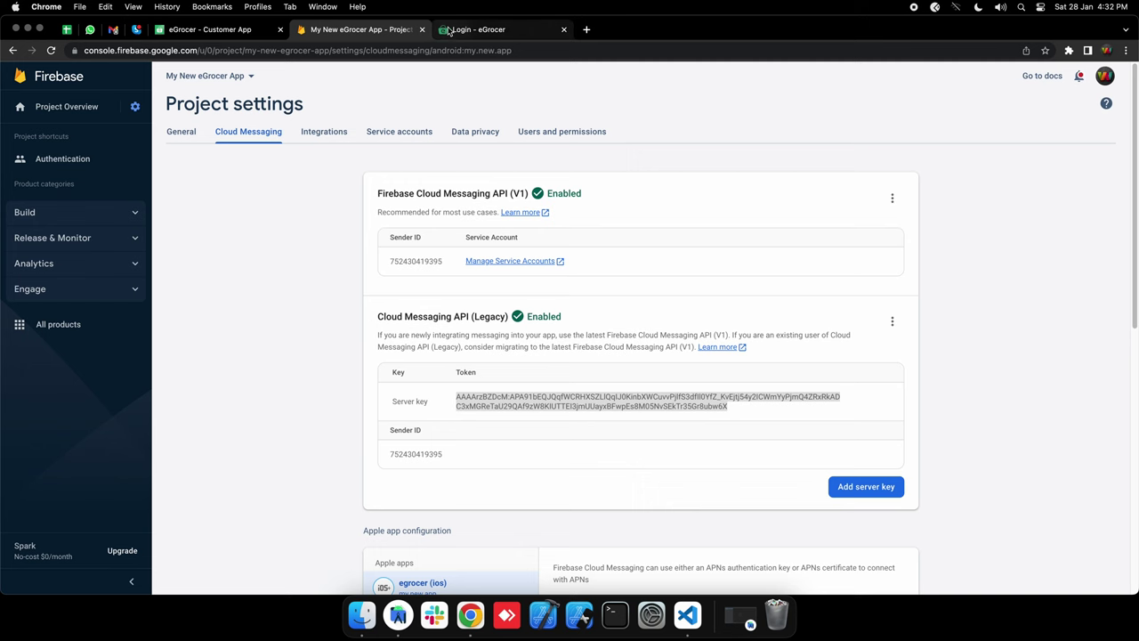
click(451, 31)
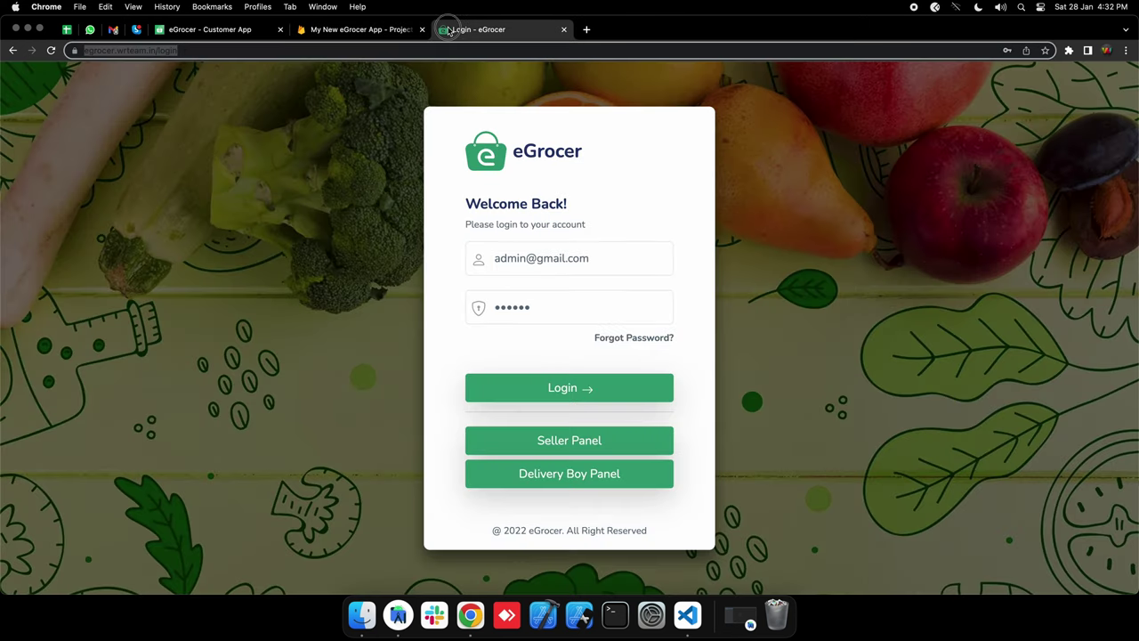
- Log in to the eGrocer admin panel from the login tab
click(216, 29)
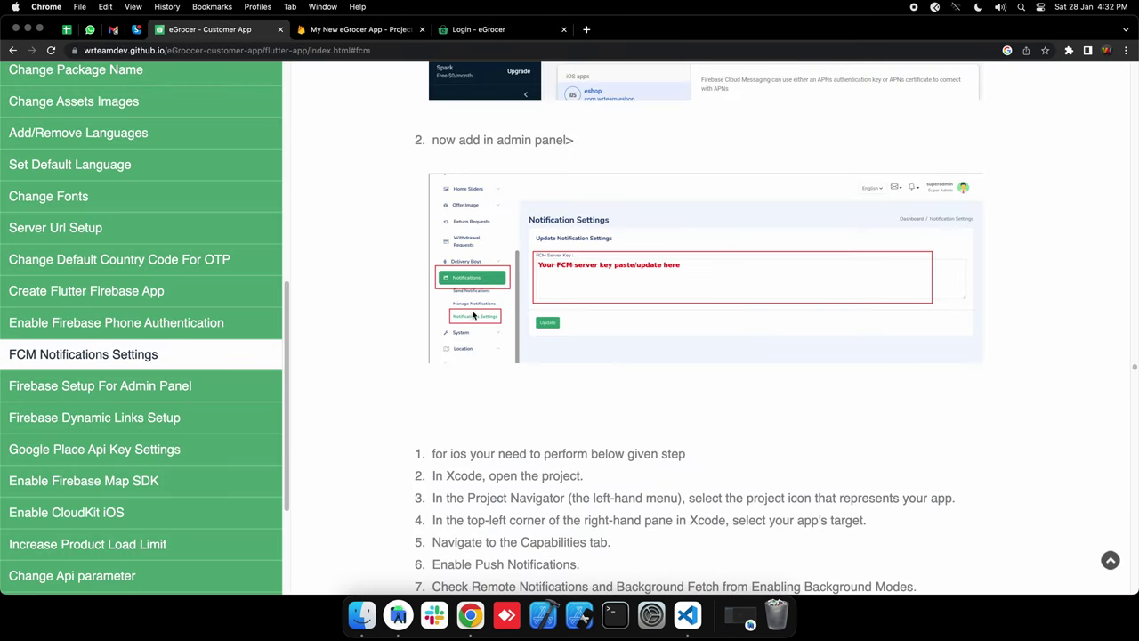
click(471, 30)
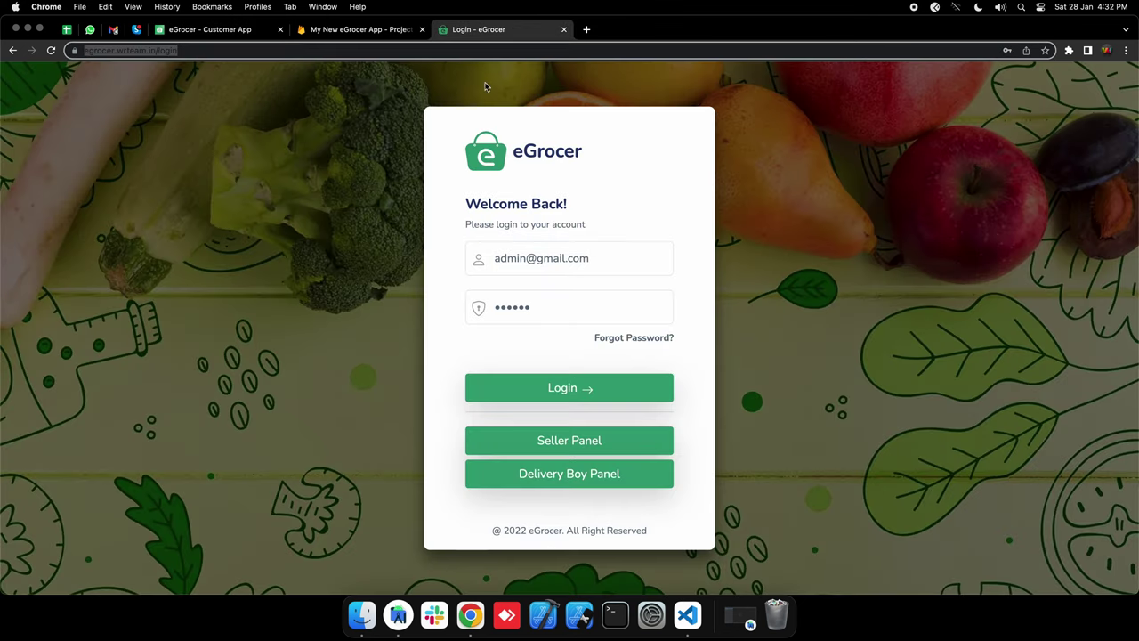
click(524, 387)
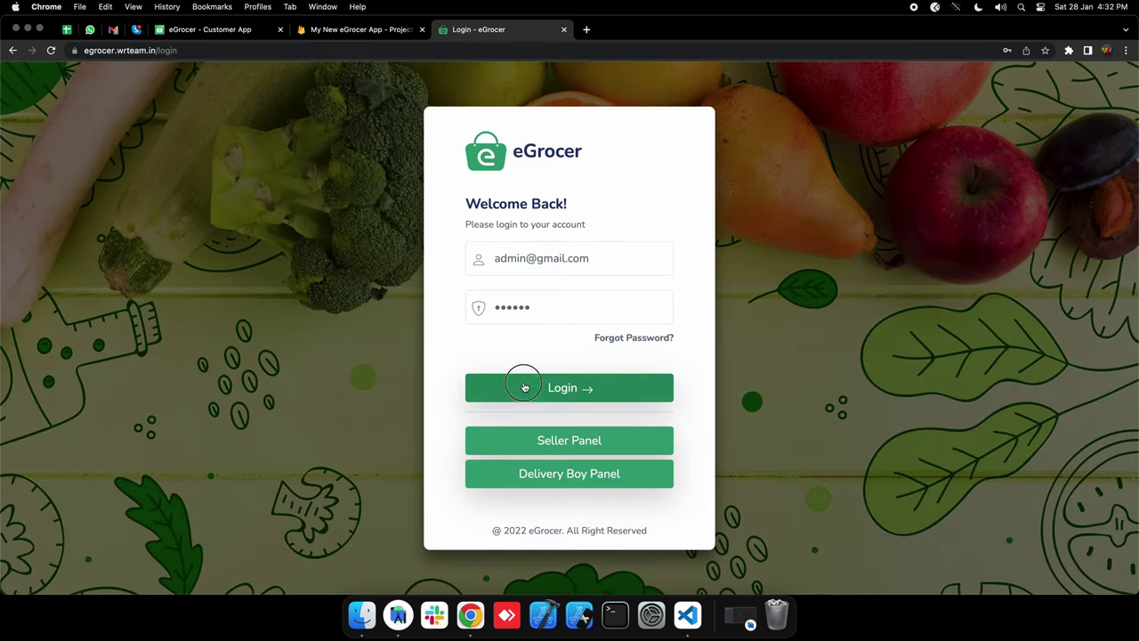
- Open Notifications Settings from the sidebar's Notifications section
scroll(80, 233, down, 1)
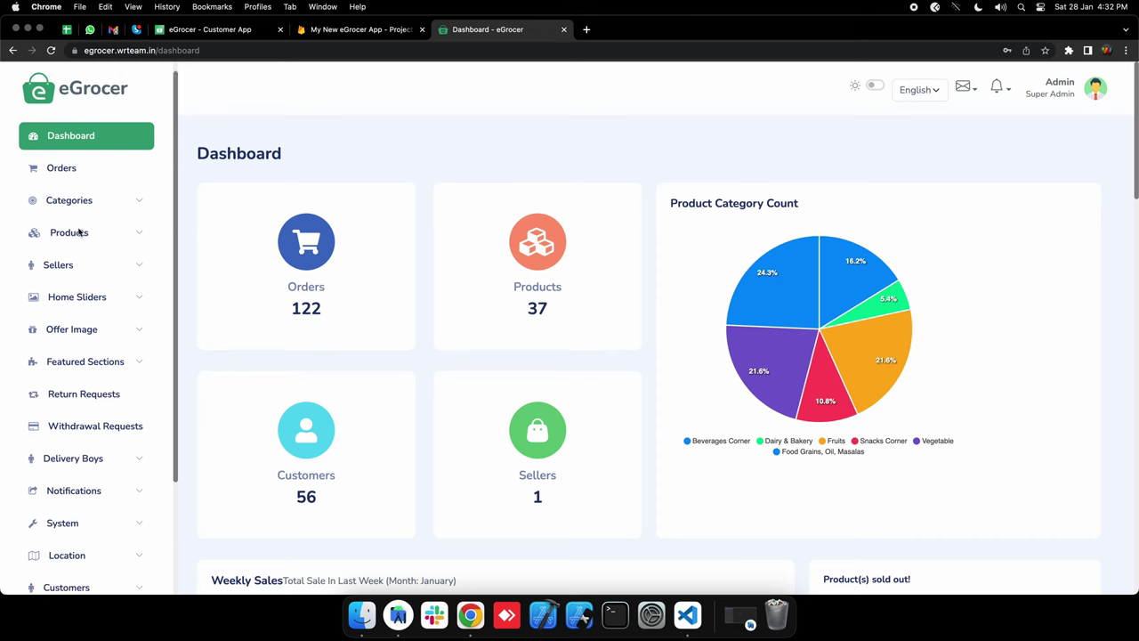
scroll(78, 249, down, 3)
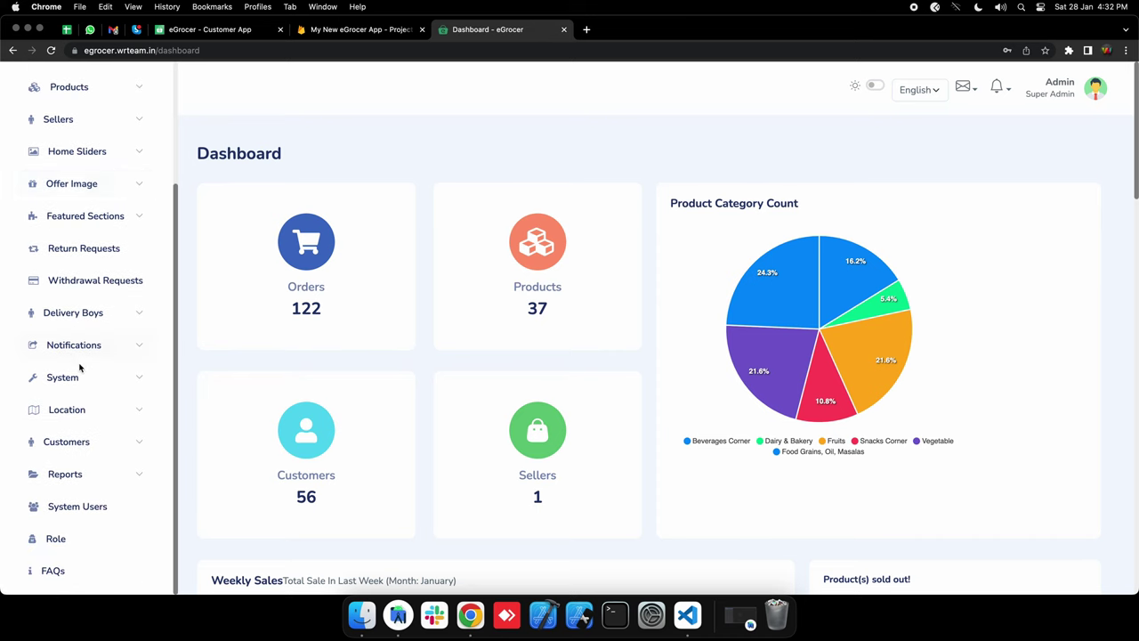
click(143, 348)
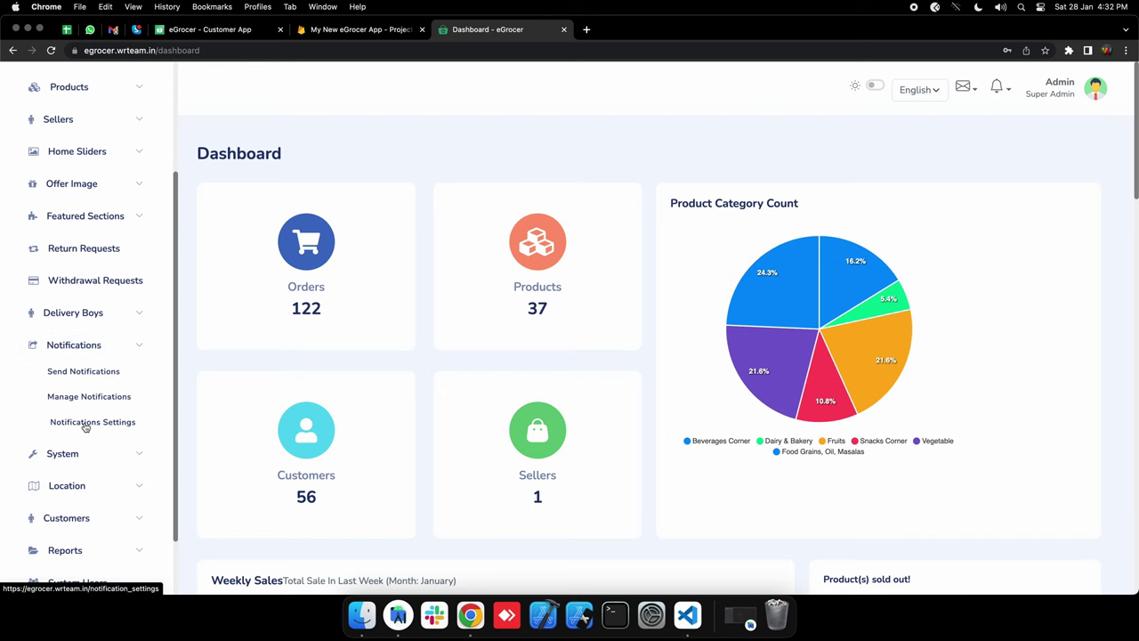
click(103, 424)
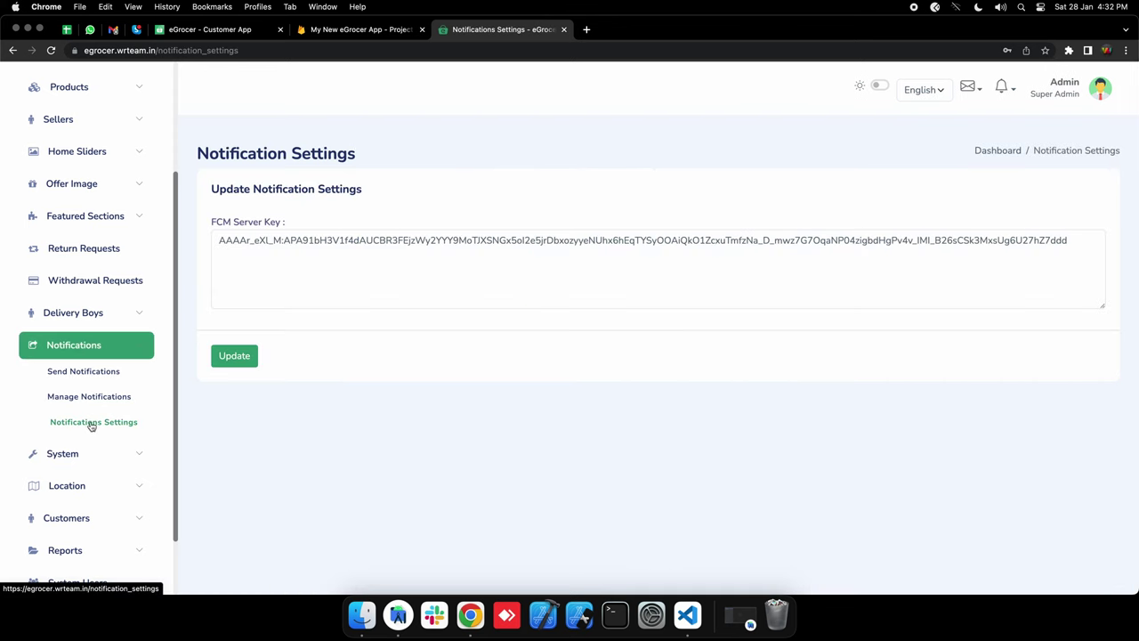
- Clear the FCM Server Key field, paste in the copied Firebase server key, and click Update
triple_click(273, 245)
right_click(275, 242)
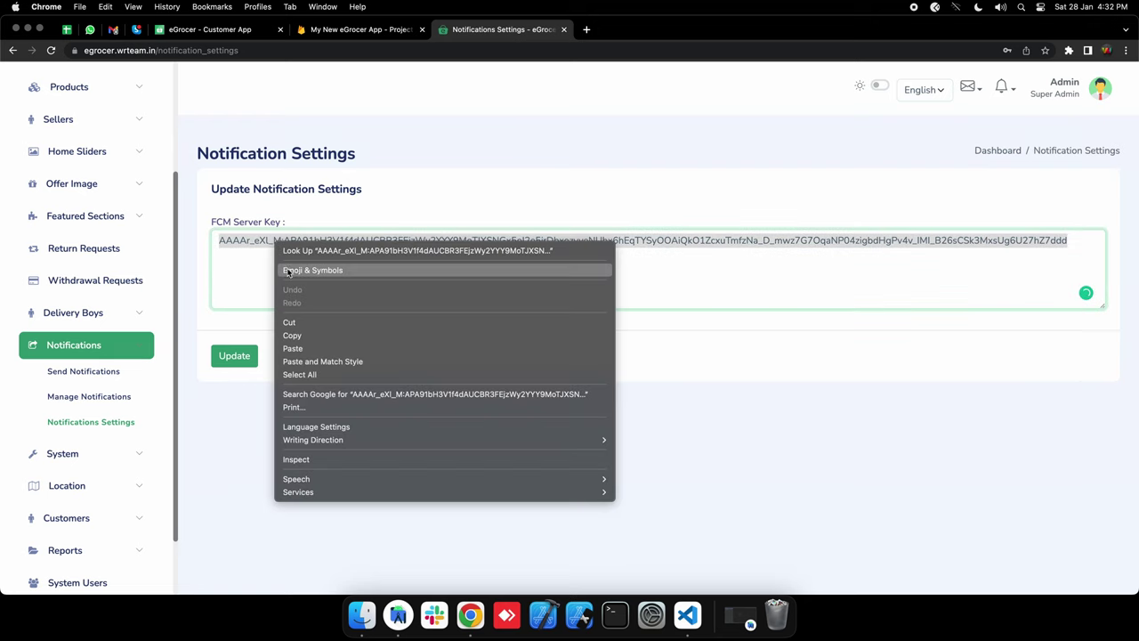
click(293, 348)
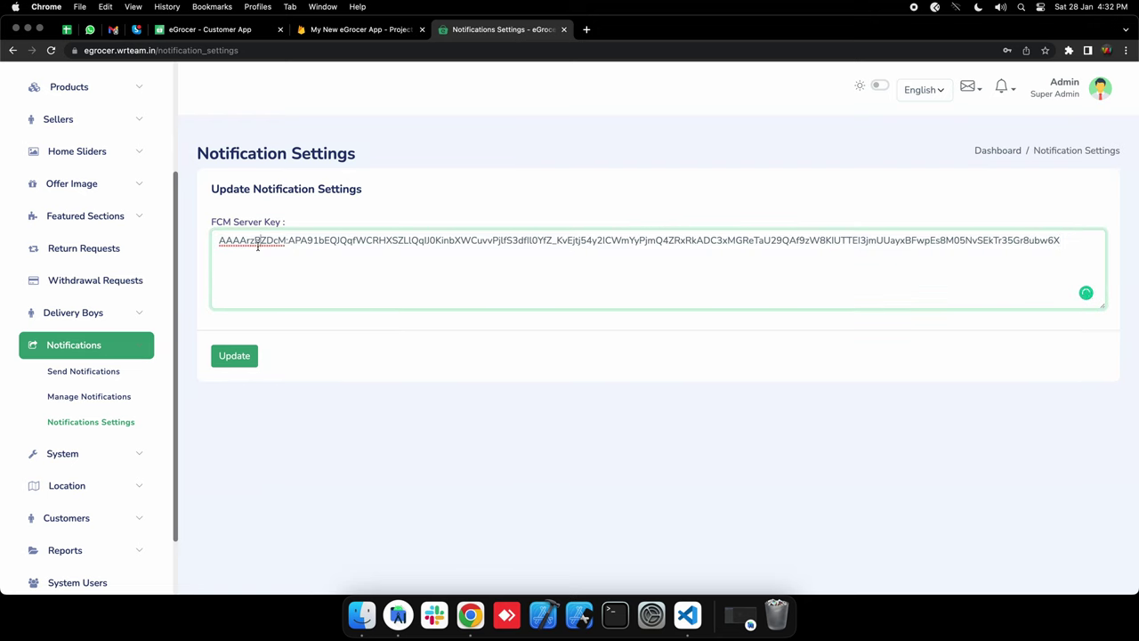
triple_click(258, 246)
key(BackSpace)
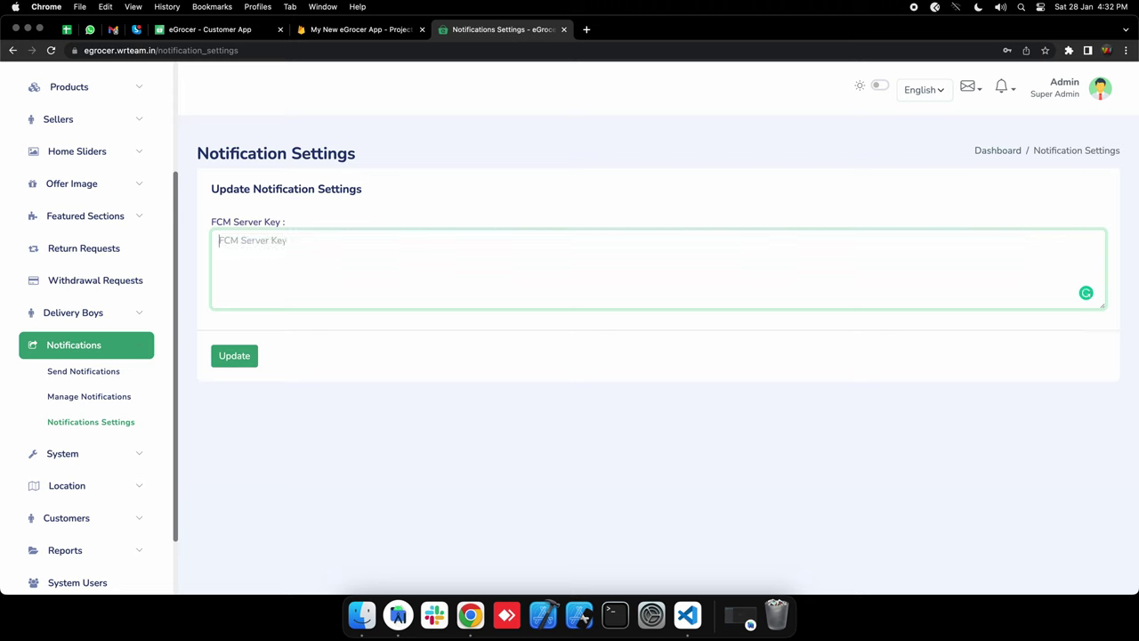
right_click(238, 240)
click(275, 331)
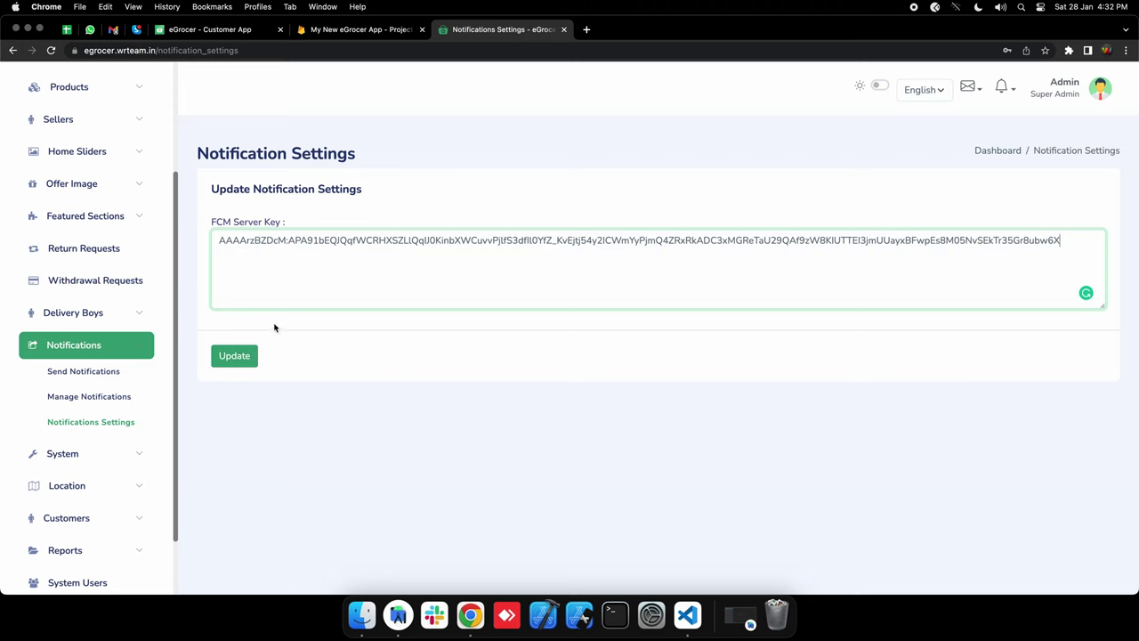
click(255, 358)
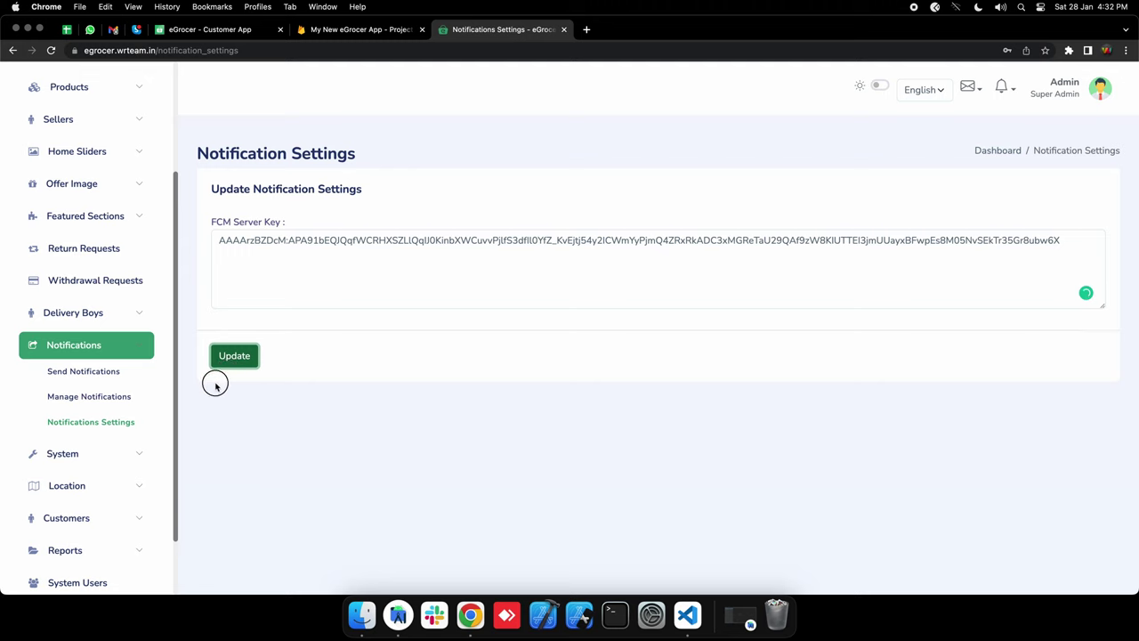
click(350, 282)
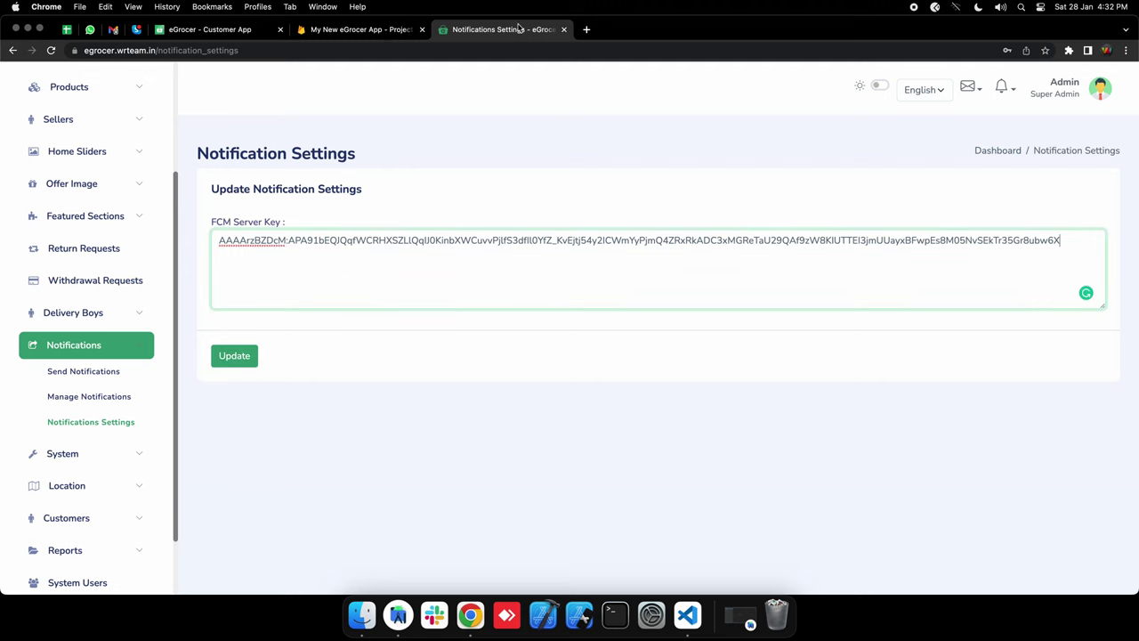
- Close the admin tab and read the first iOS steps in the Customer App documentation
click(563, 30)
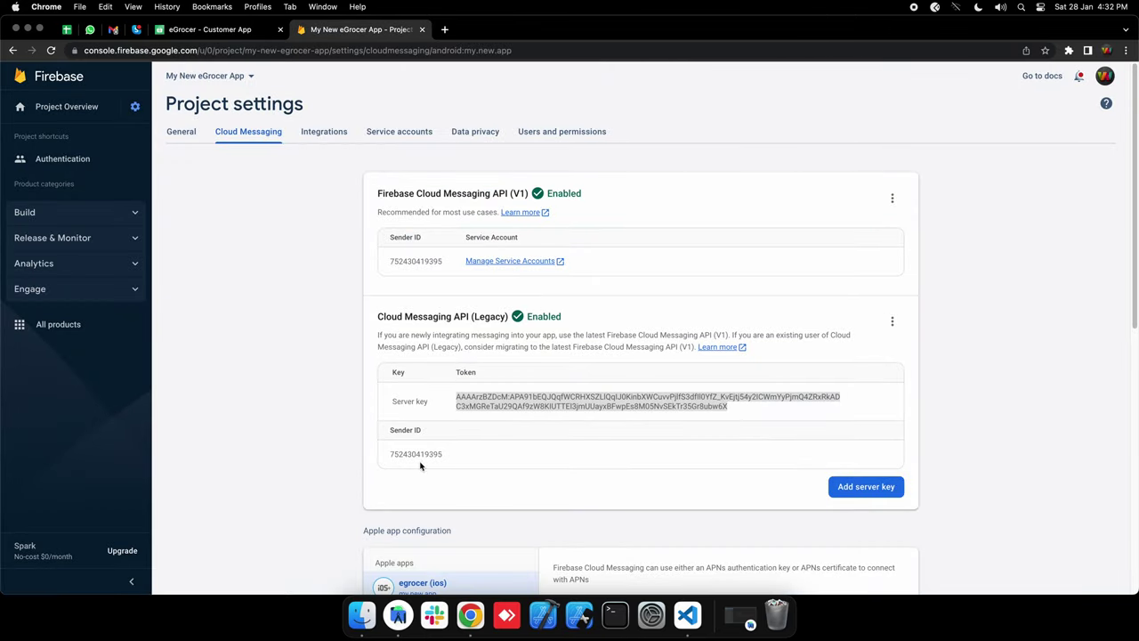
click(481, 402)
scroll(456, 330, down, 5)
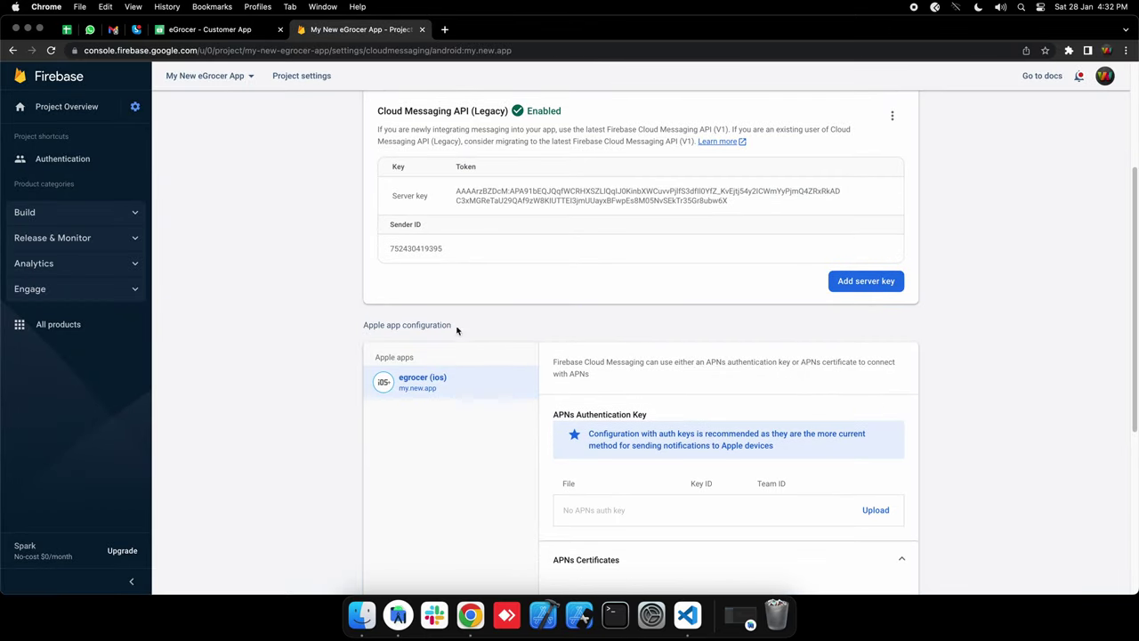
click(290, 24)
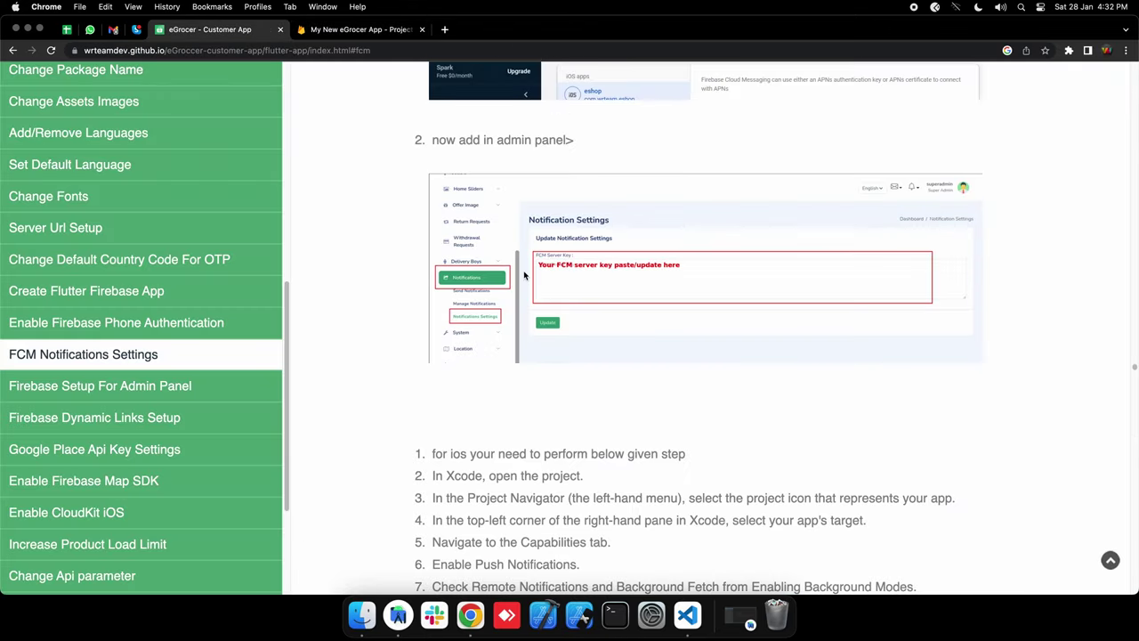
scroll(524, 276, down, 3)
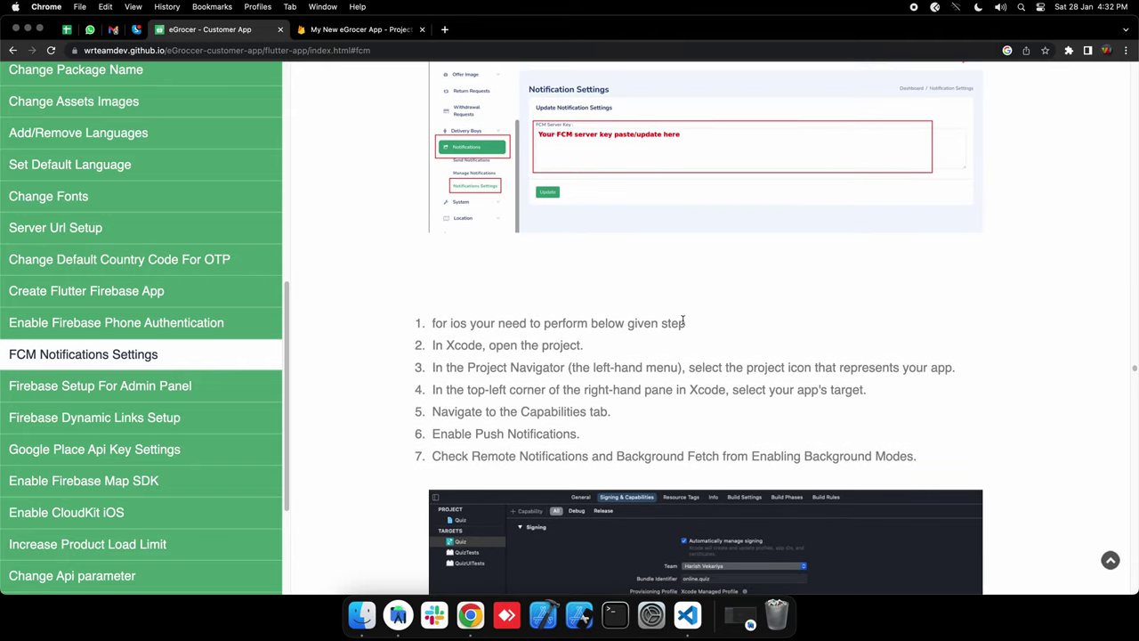
mouse_move(684, 323)
mouse_down()
mouse_move(433, 326)
mouse_move(579, 353)
mouse_up()
click(580, 353)
drag(436, 360, 943, 367)
click(943, 367)
- Review the Enable Push Notifications and APNs steps, then bring Android Studio forward
scroll(489, 267, down, 4)
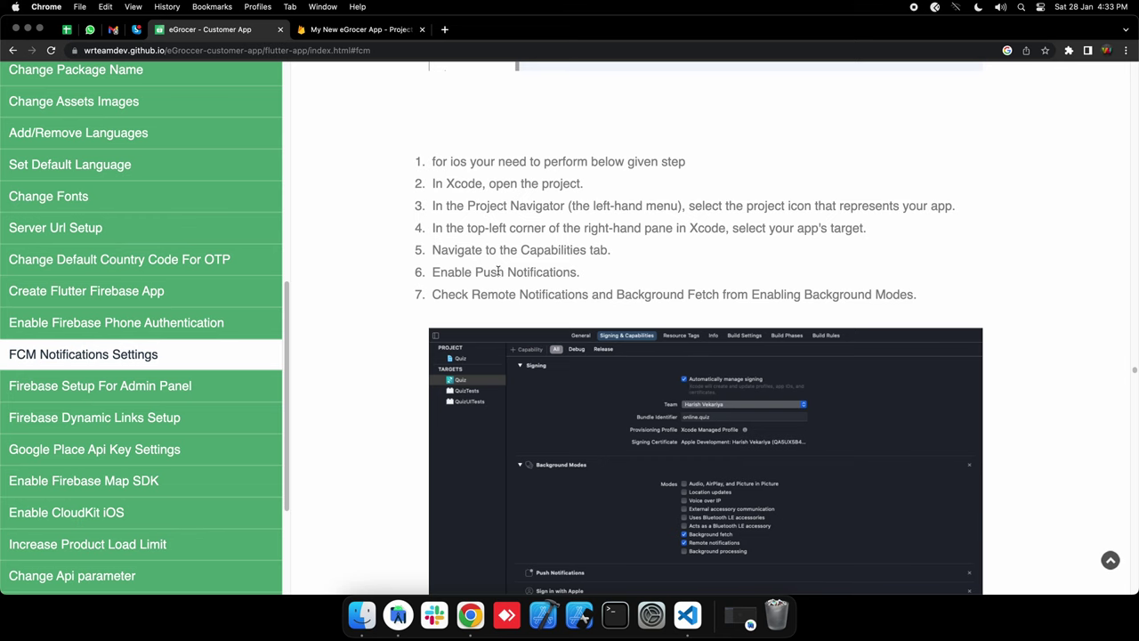
drag(447, 272, 805, 293)
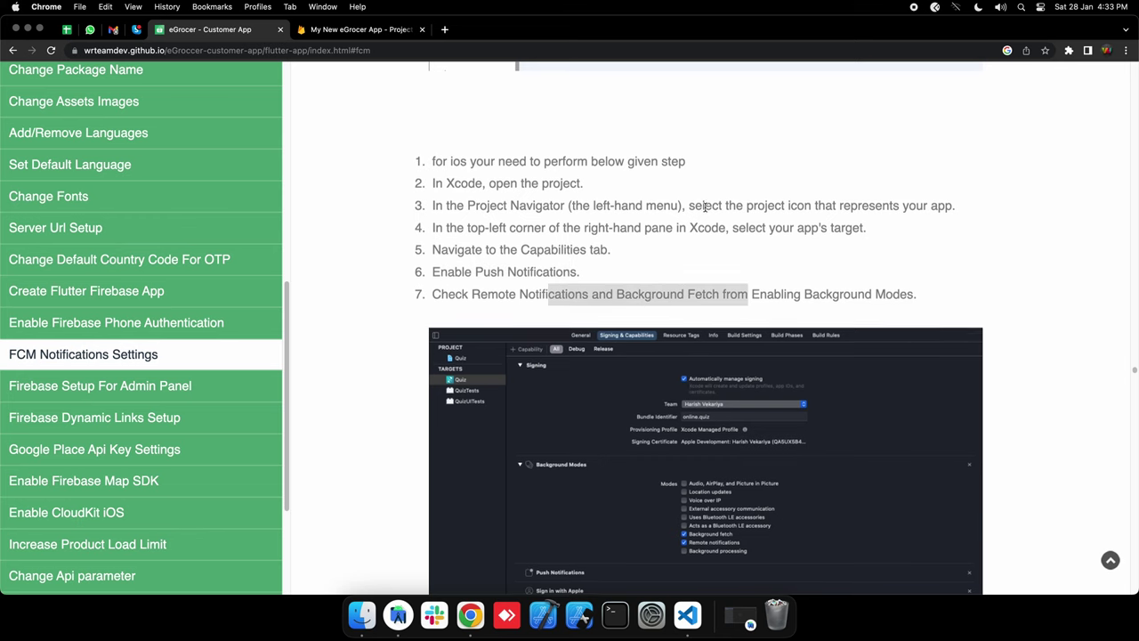
scroll(682, 198, down, 5)
drag(424, 438, 829, 453)
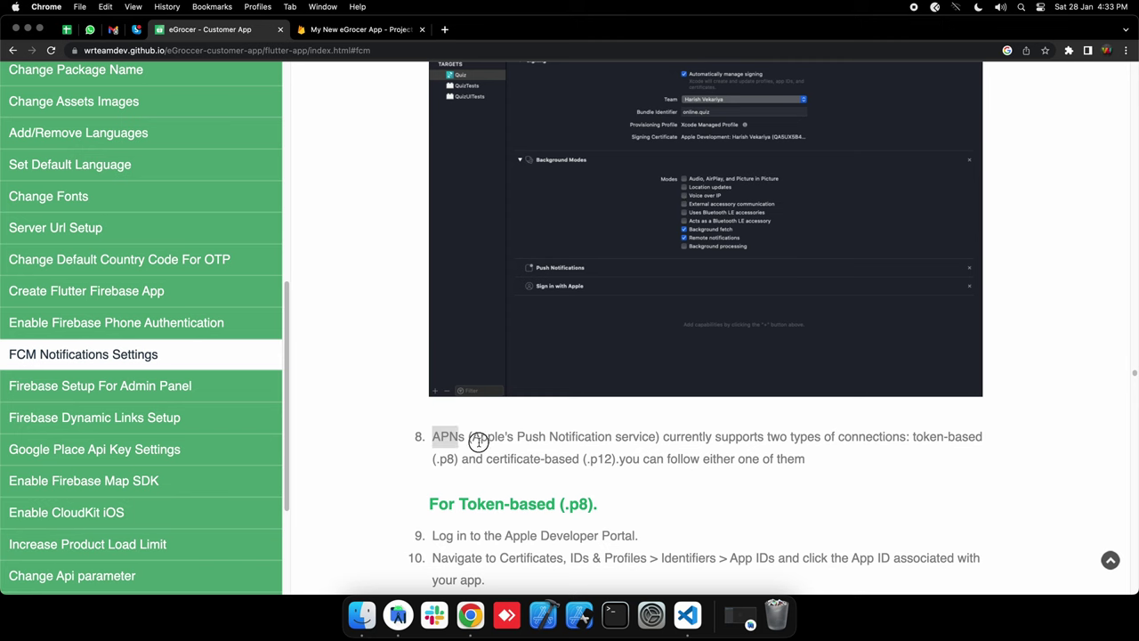
click(795, 427)
scroll(630, 321, up, 1)
scroll(630, 320, up, 3)
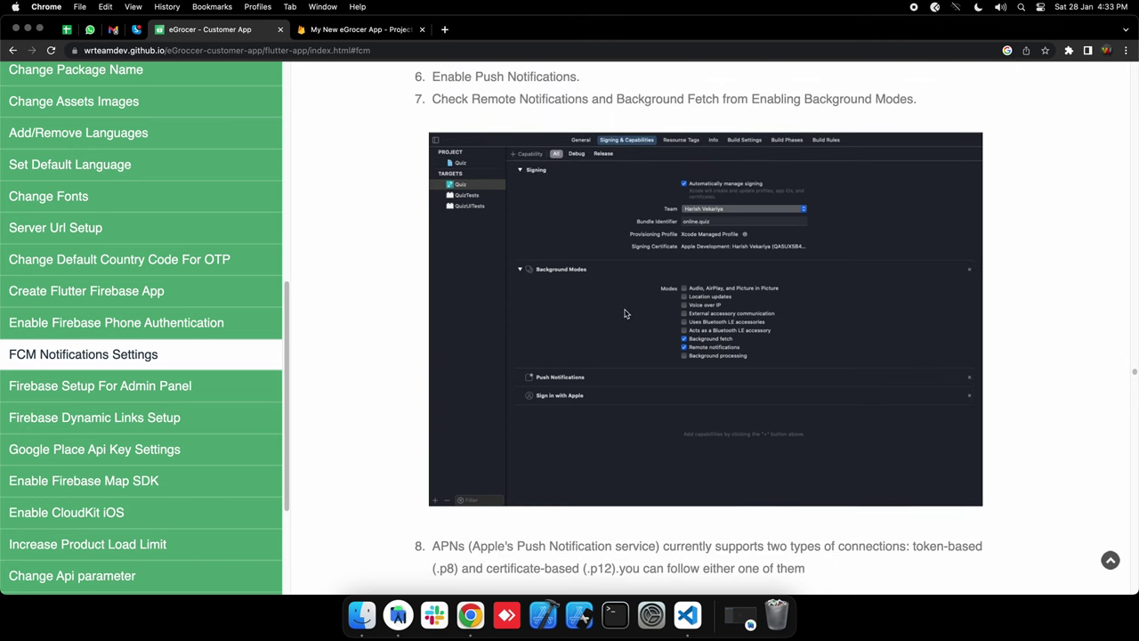
click(398, 615)
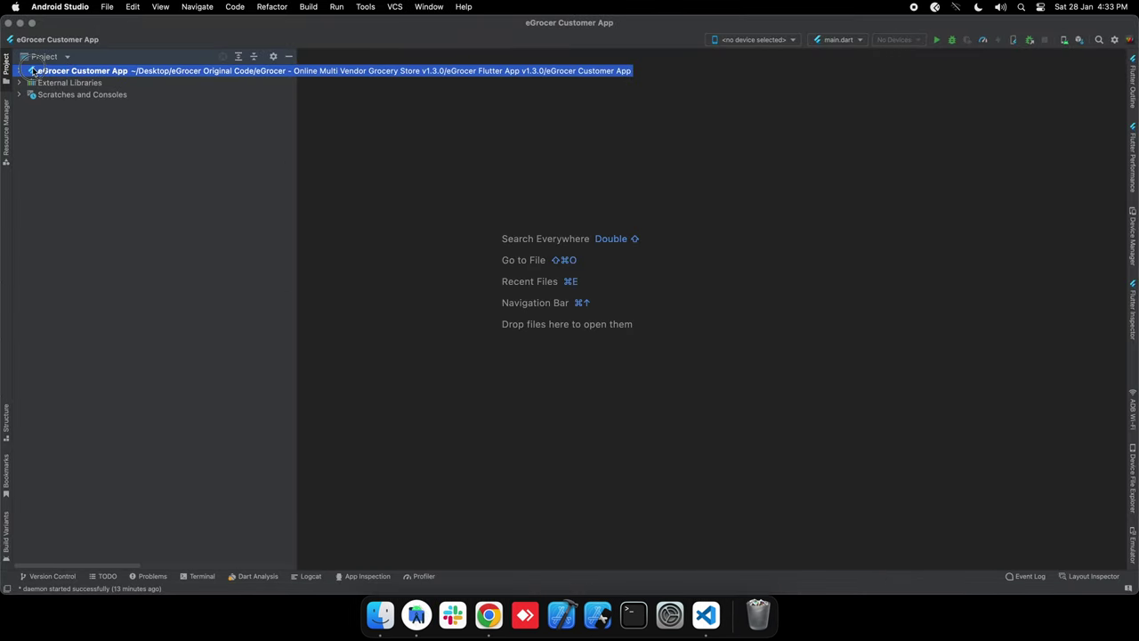
- Expand the project tree and open the ios folder in Xcode through Flutter's context menu
double_click(36, 71)
right_click(43, 108)
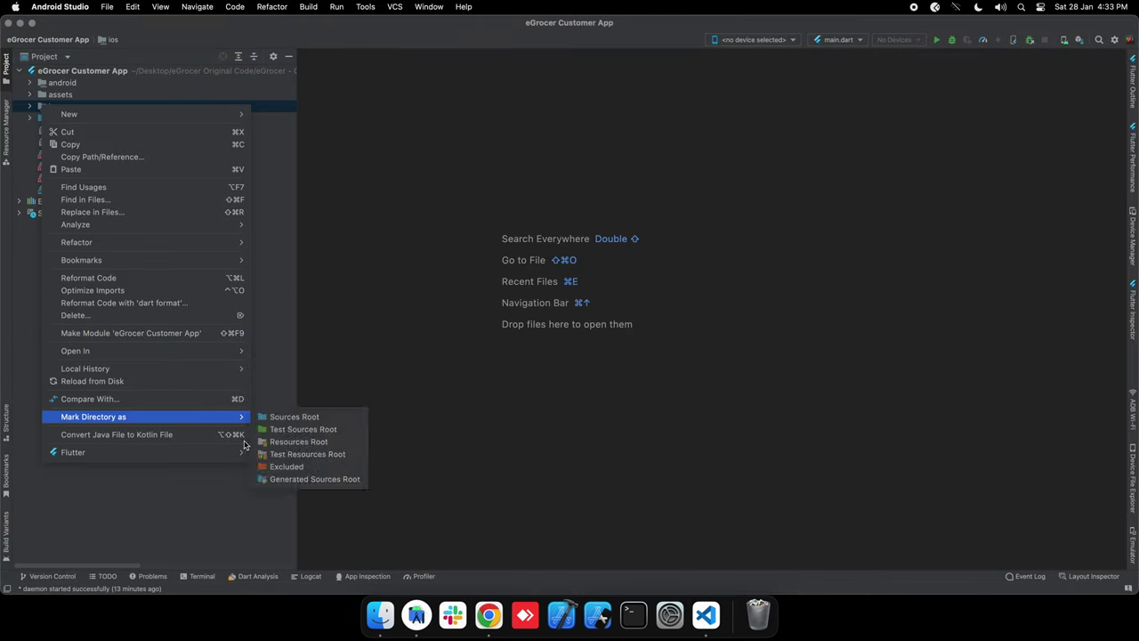
mouse_move(235, 450)
click(271, 453)
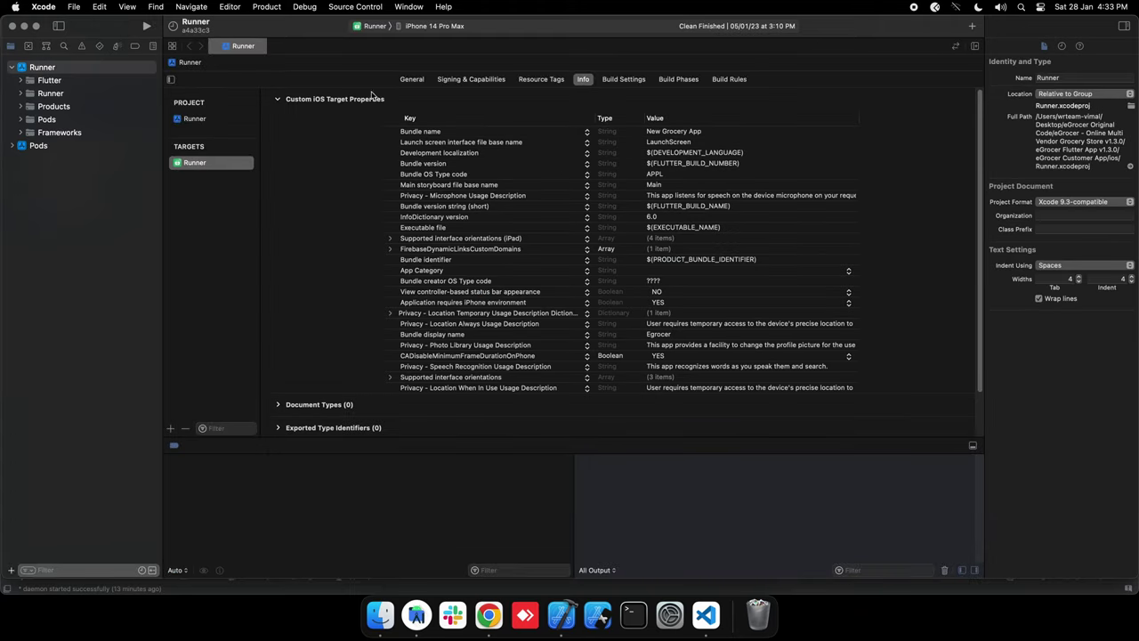
- Select Runner and browse its Signing & Capabilities, Resource Tags and General tabs
click(33, 68)
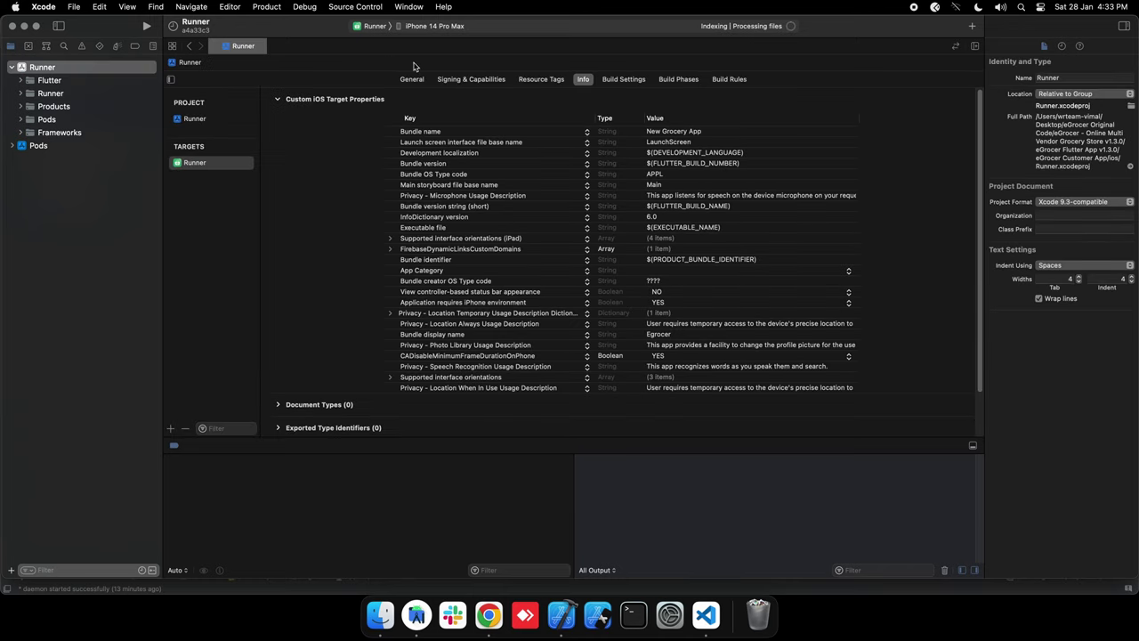
click(457, 82)
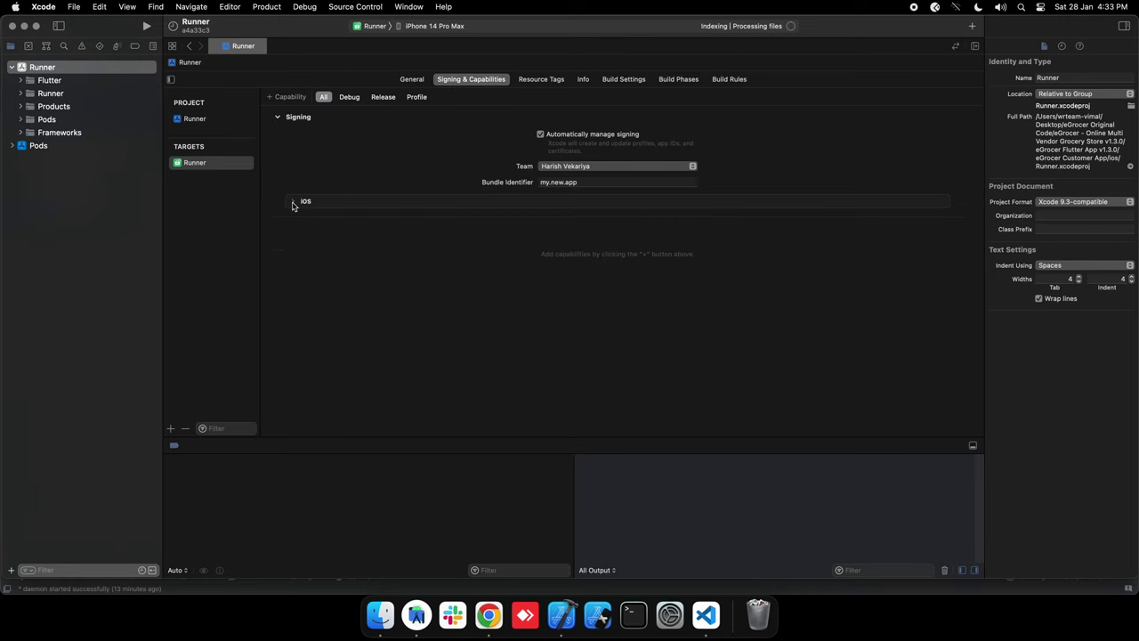
click(277, 121)
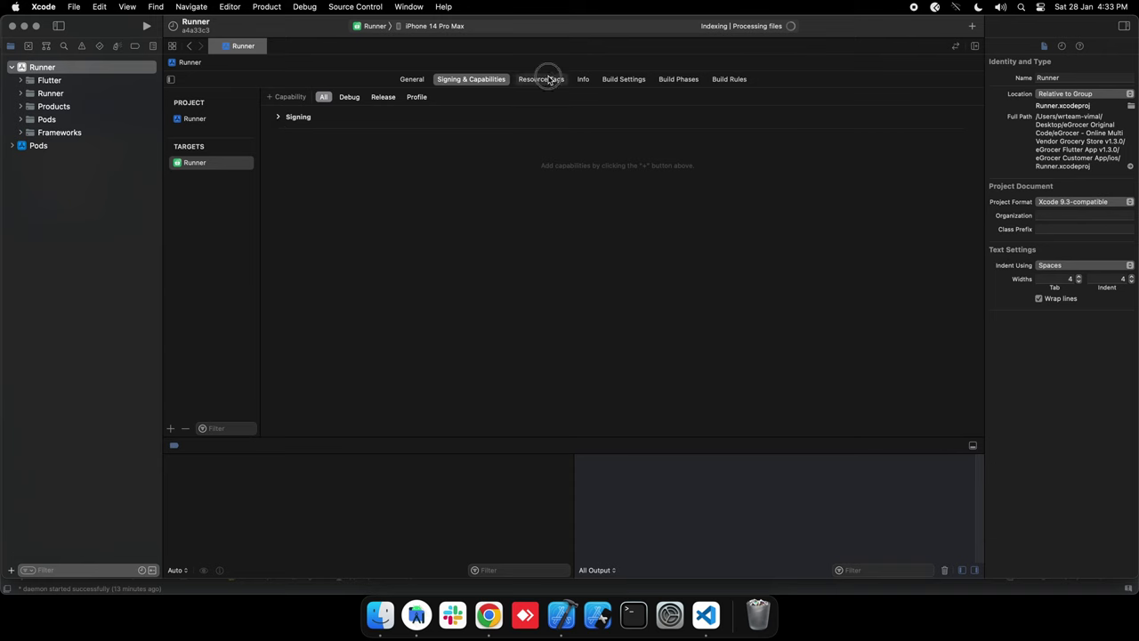
click(543, 79)
click(412, 79)
scroll(521, 235, down, 5)
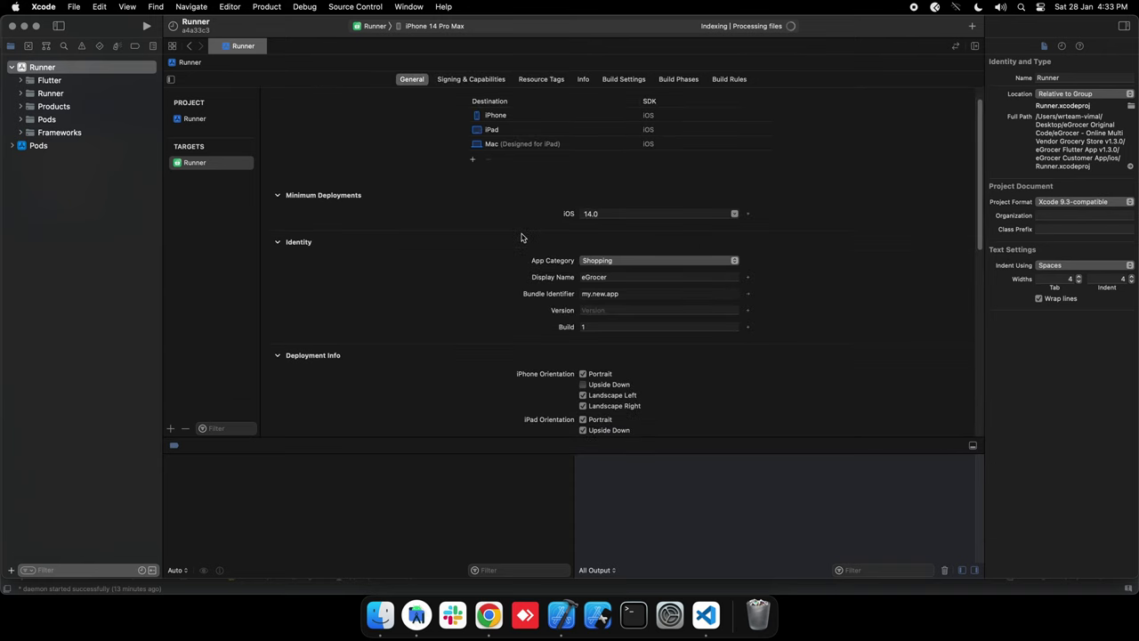
scroll(522, 235, down, 5)
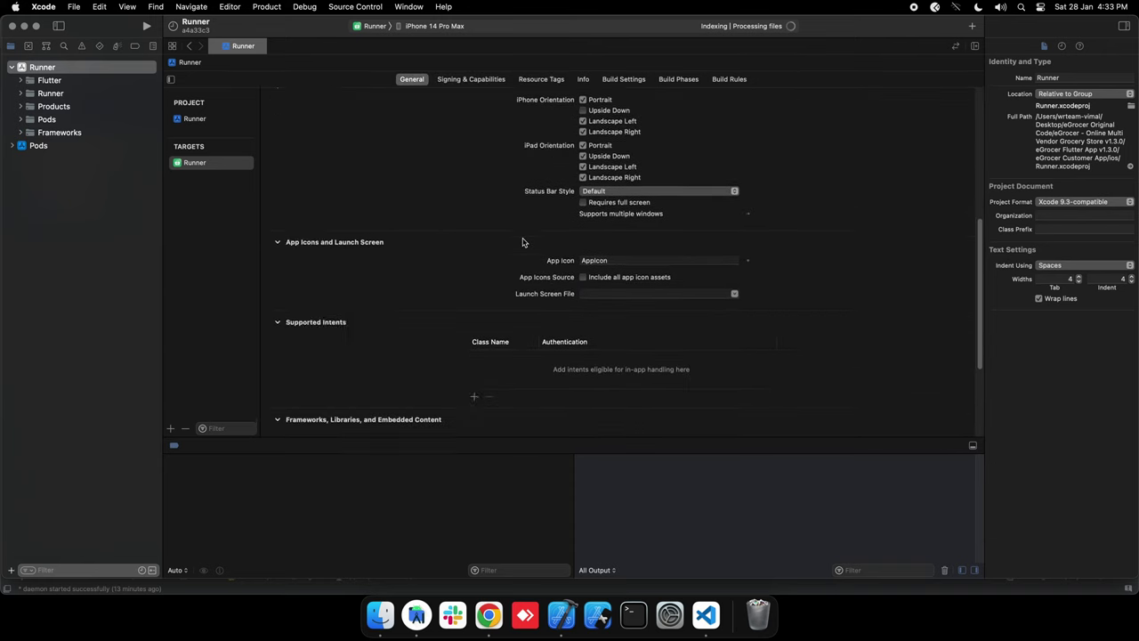
scroll(523, 240, down, 4)
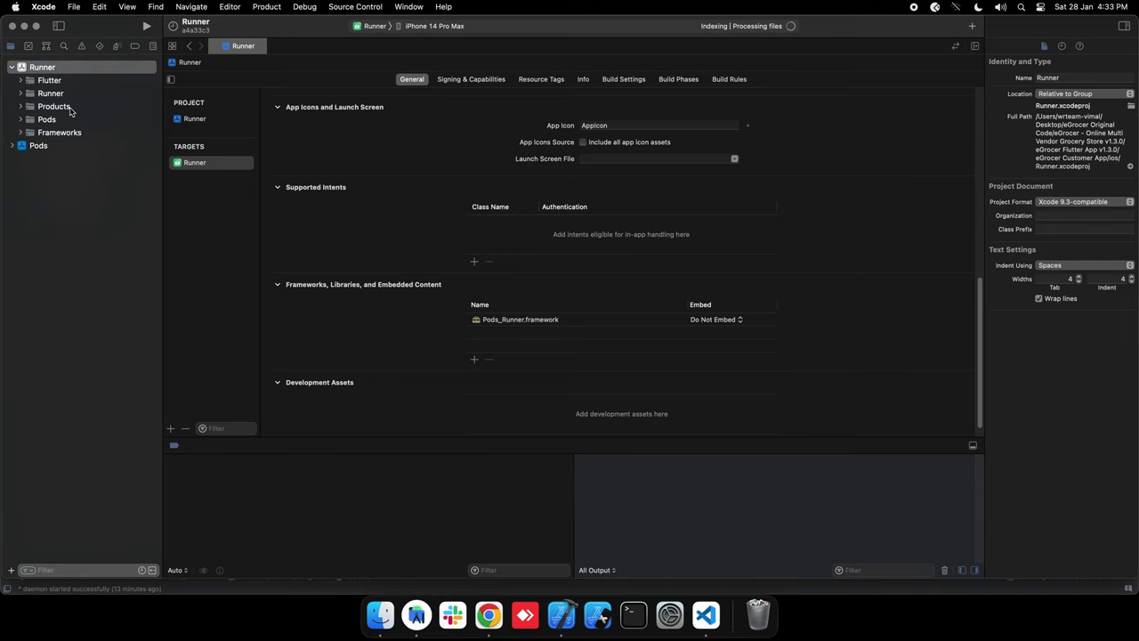
- Reselect the Runner project, return to Signing & Capabilities, and expand the Signing section
click(11, 67)
click(12, 80)
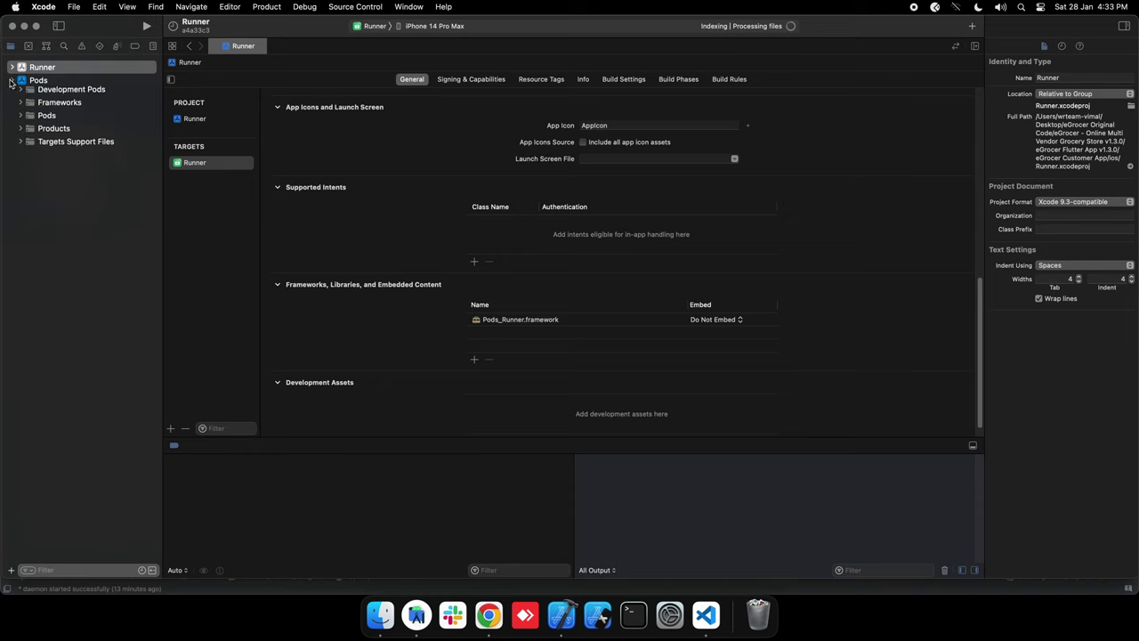
click(12, 80)
click(36, 67)
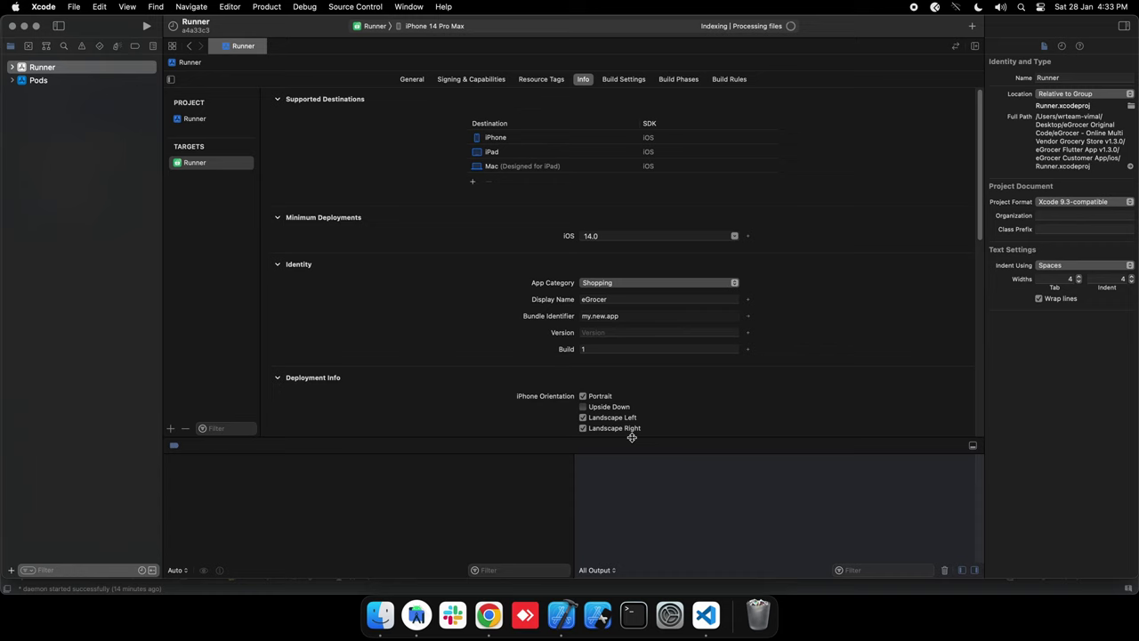
scroll(608, 292, down, 3)
click(463, 79)
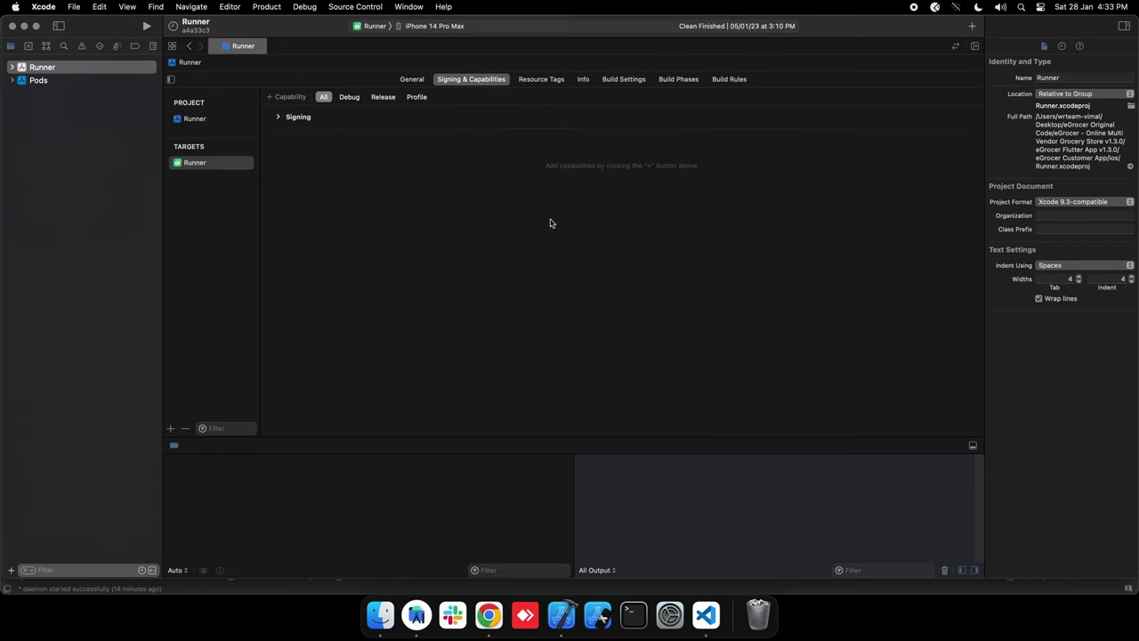
click(278, 118)
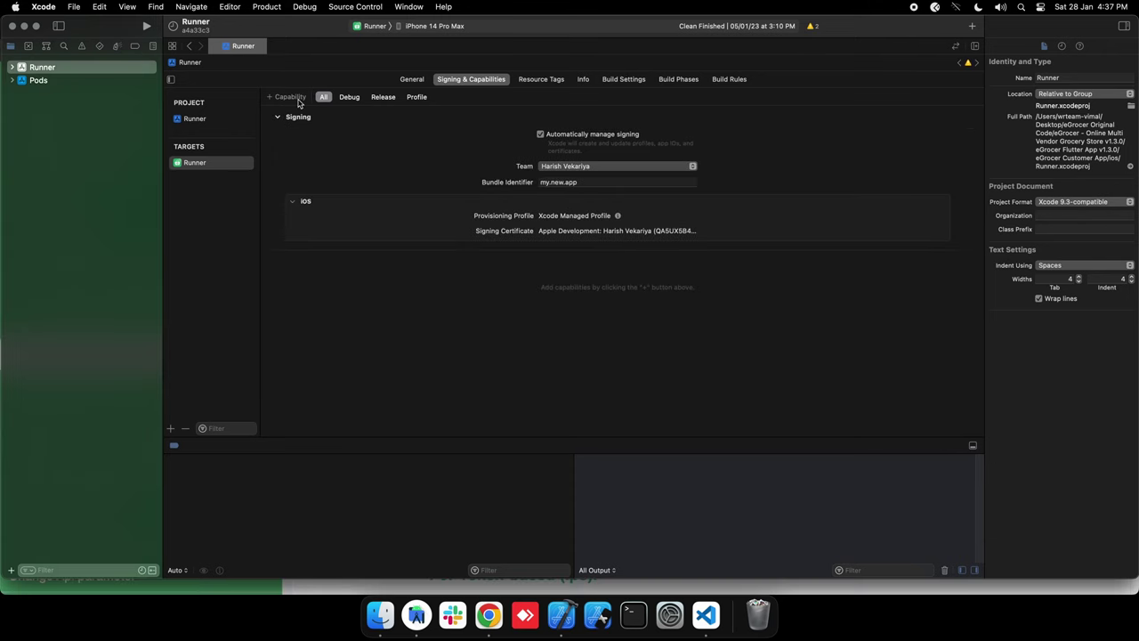
- Add the Background Modes capability to Runner with Background fetch enabled
click(291, 98)
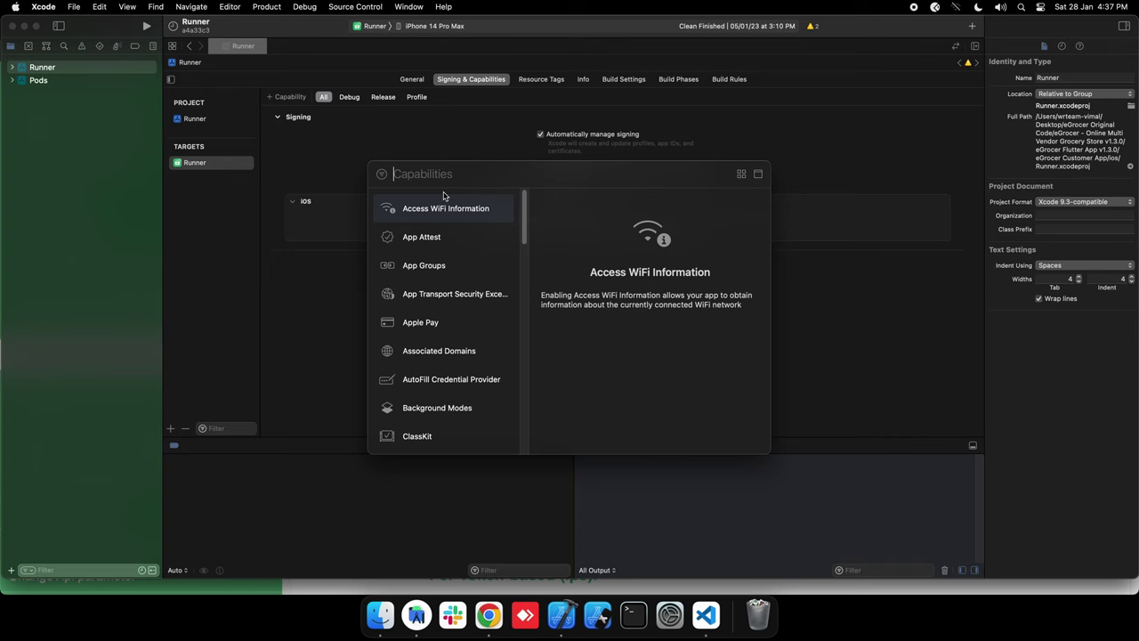
text(back)
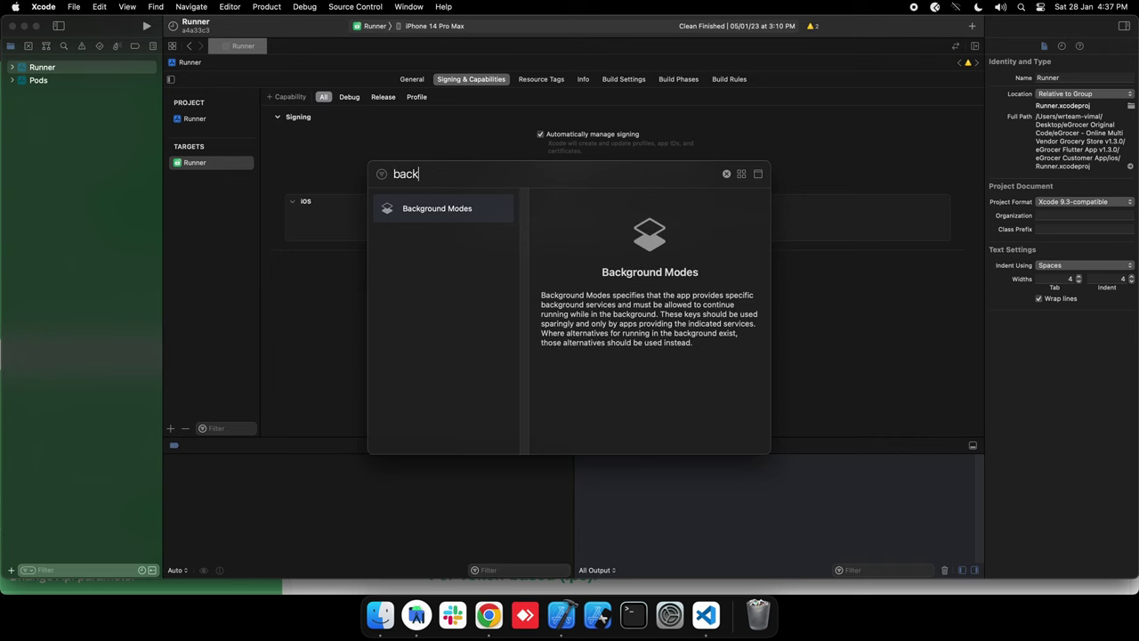
double_click(469, 215)
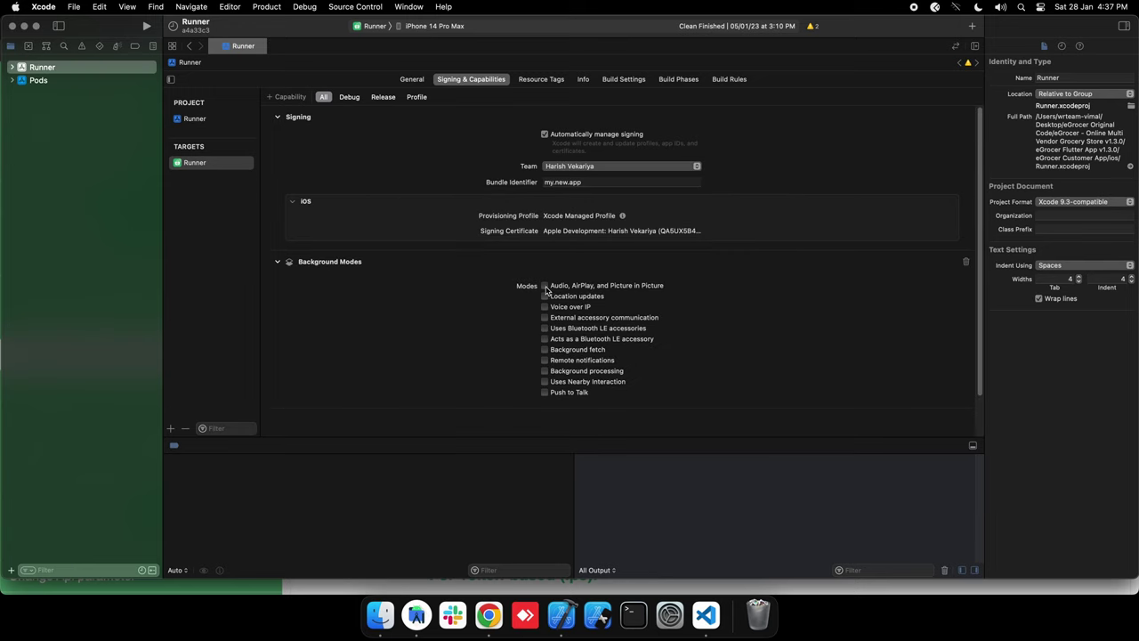
click(545, 345)
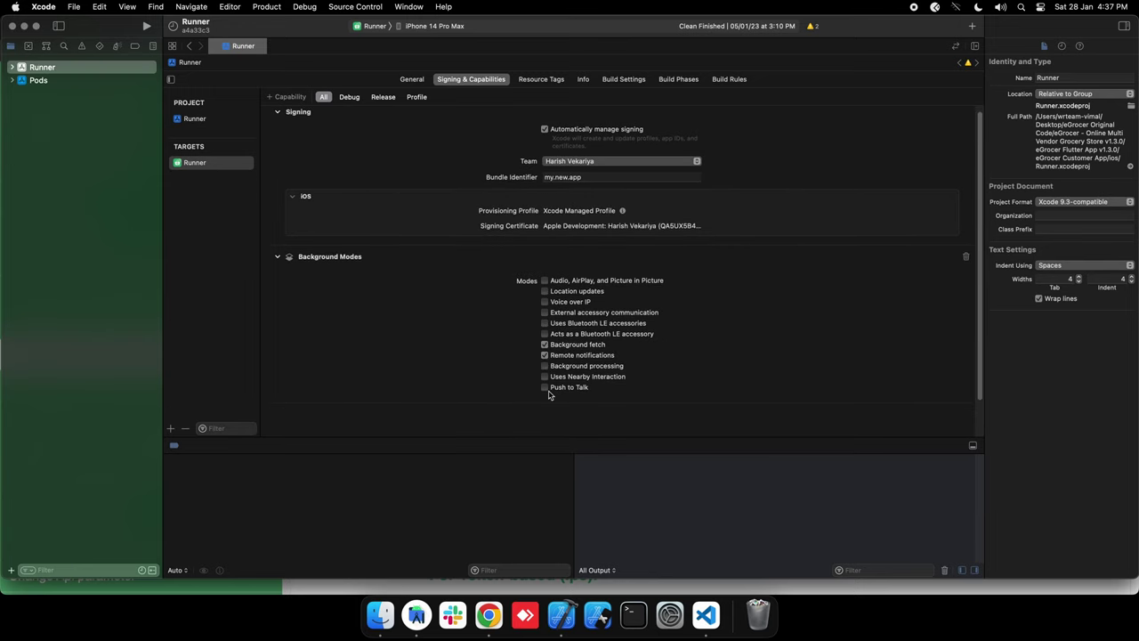
- Add the Push Notifications capability to the Runner target
click(292, 100)
text(notifi)
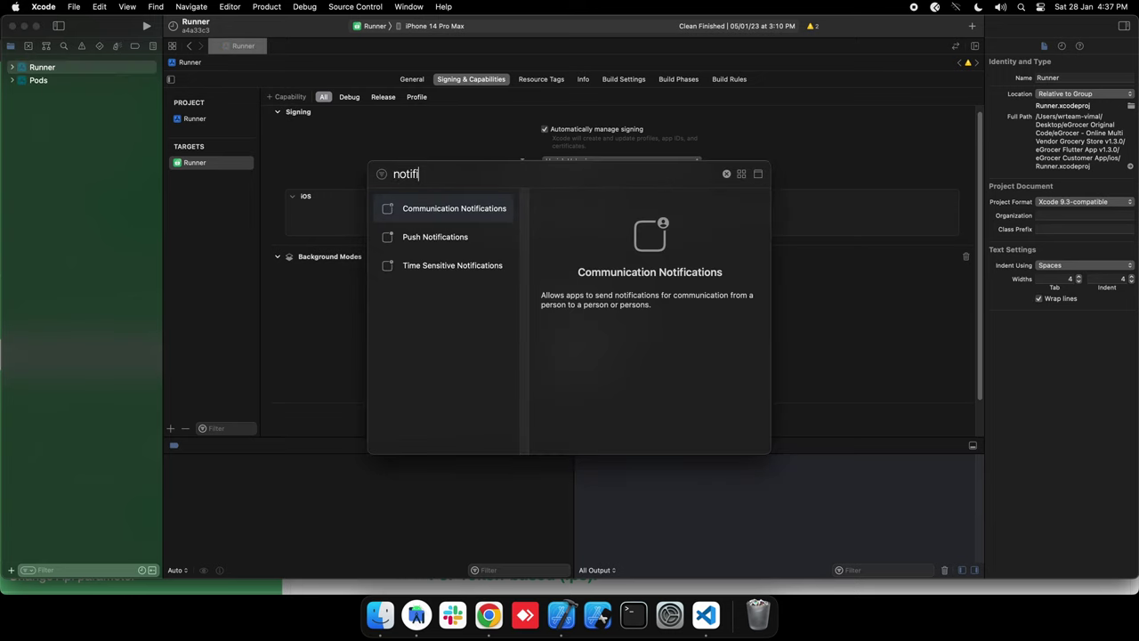
double_click(442, 236)
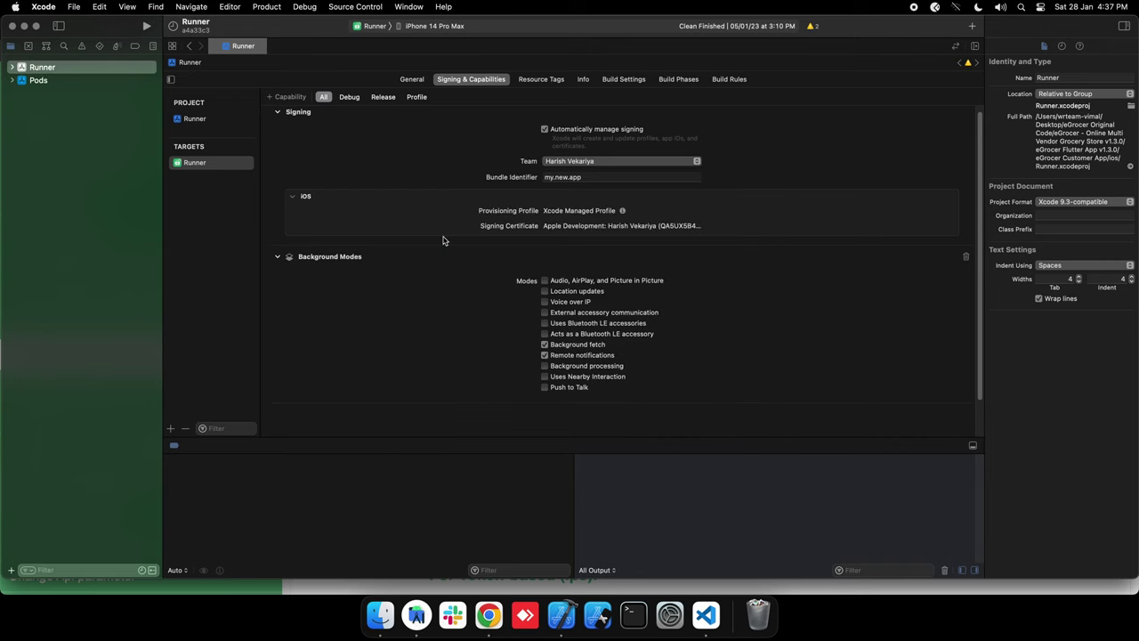
scroll(533, 321, up, 3)
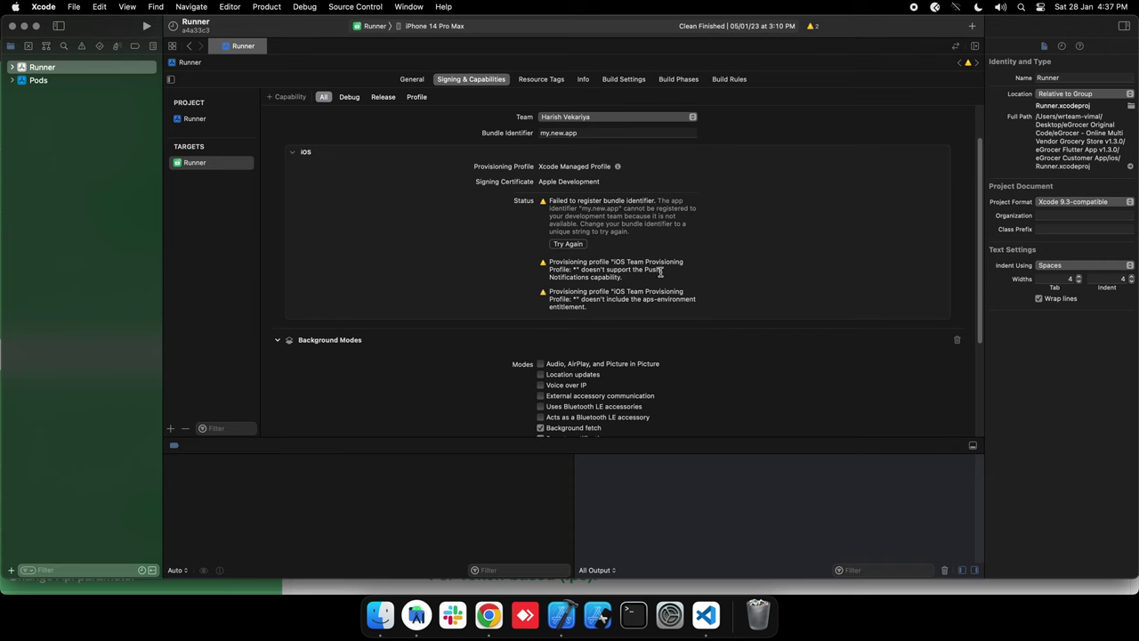
scroll(659, 273, down, 3)
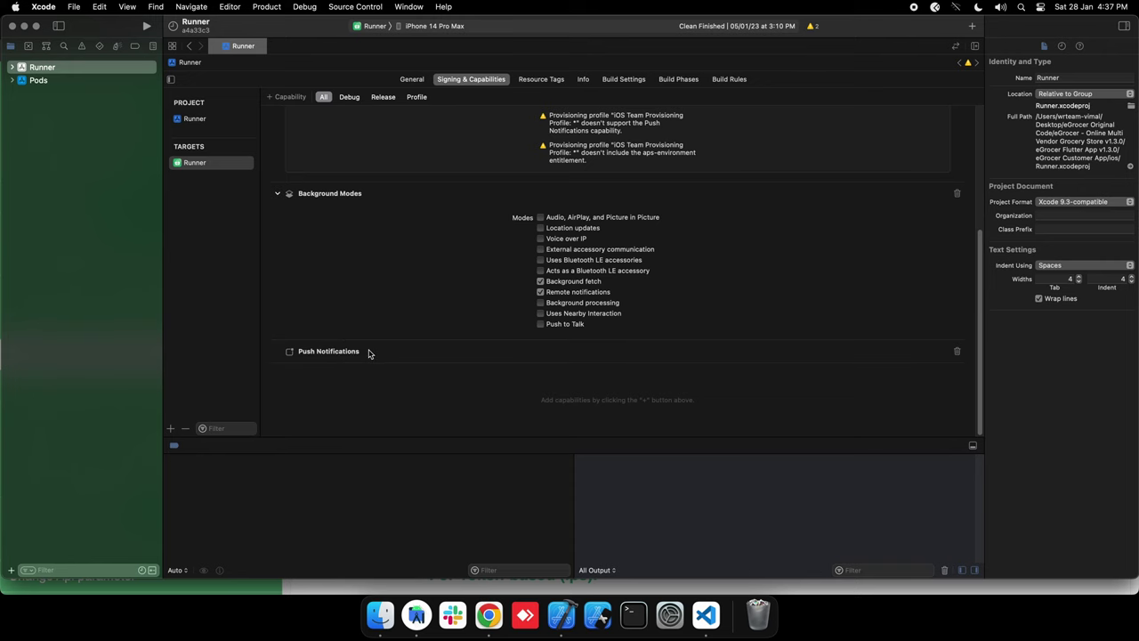
scroll(390, 354, up, 2)
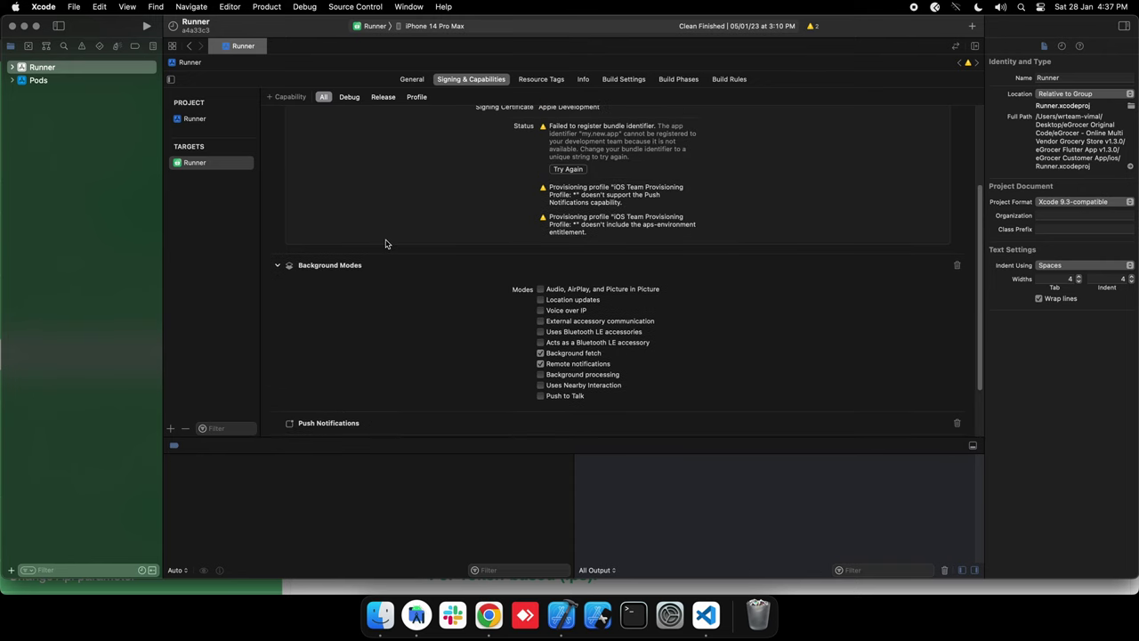
- Return to Chrome and review the token-based APNs steps 9 to 11 in the FCM docs
click(494, 619)
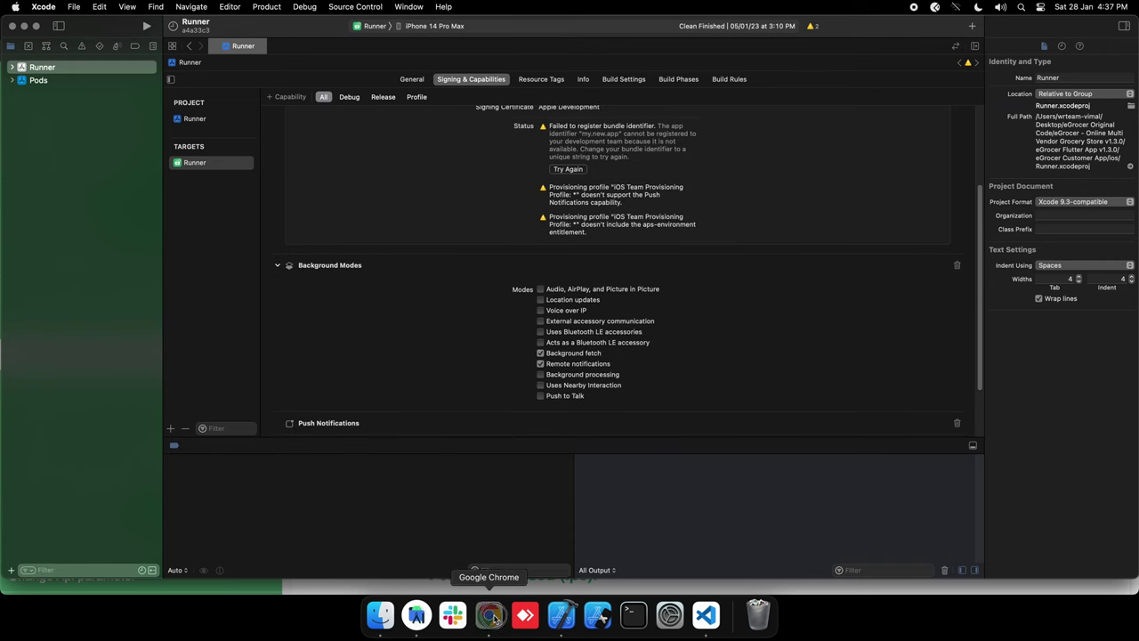
scroll(586, 274, down, 2)
scroll(585, 274, down, 3)
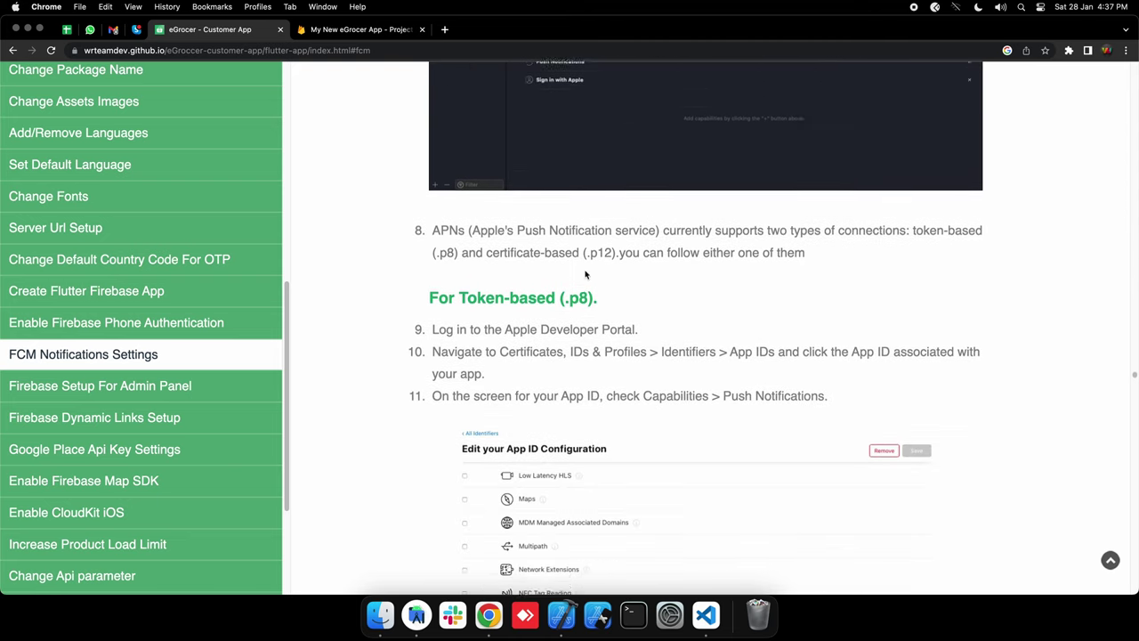
scroll(585, 274, down, 1)
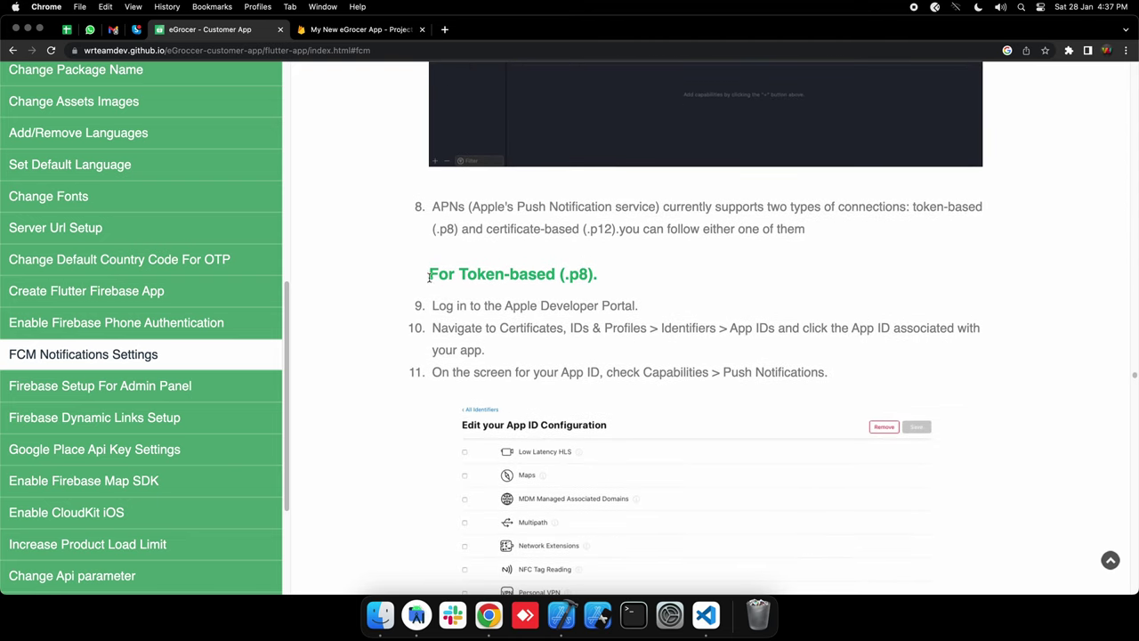
drag(429, 272, 834, 379)
scroll(657, 258, down, 5)
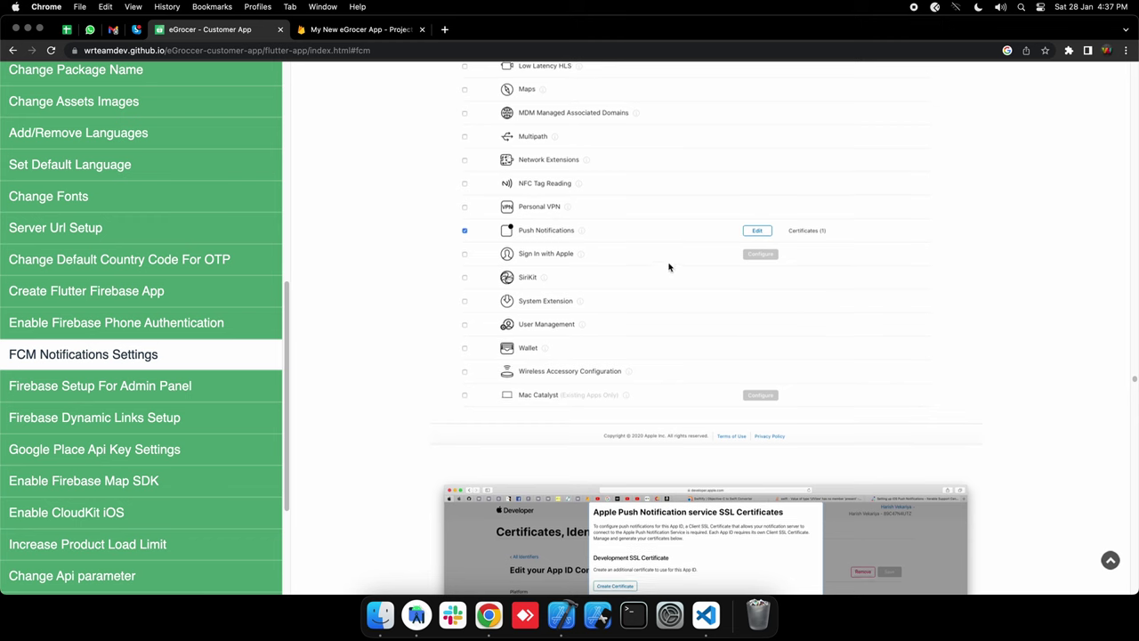
scroll(657, 258, up, 2)
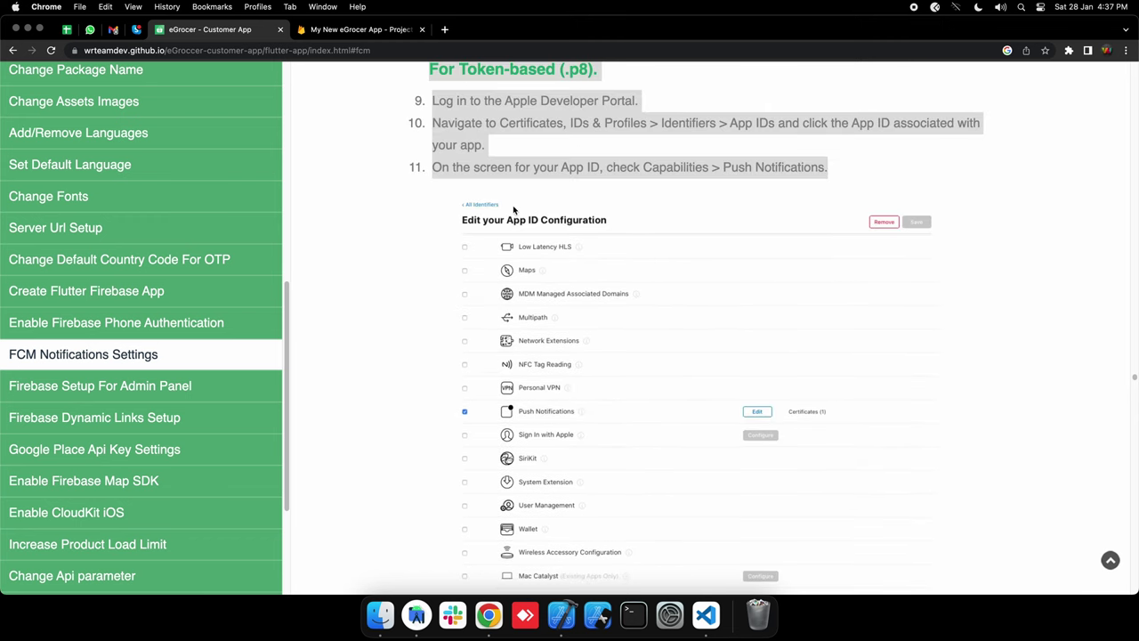
click(866, 167)
- Scroll the docs down to the 'How to set firebase settings into admin panel code?' section
scroll(599, 300, down, 6)
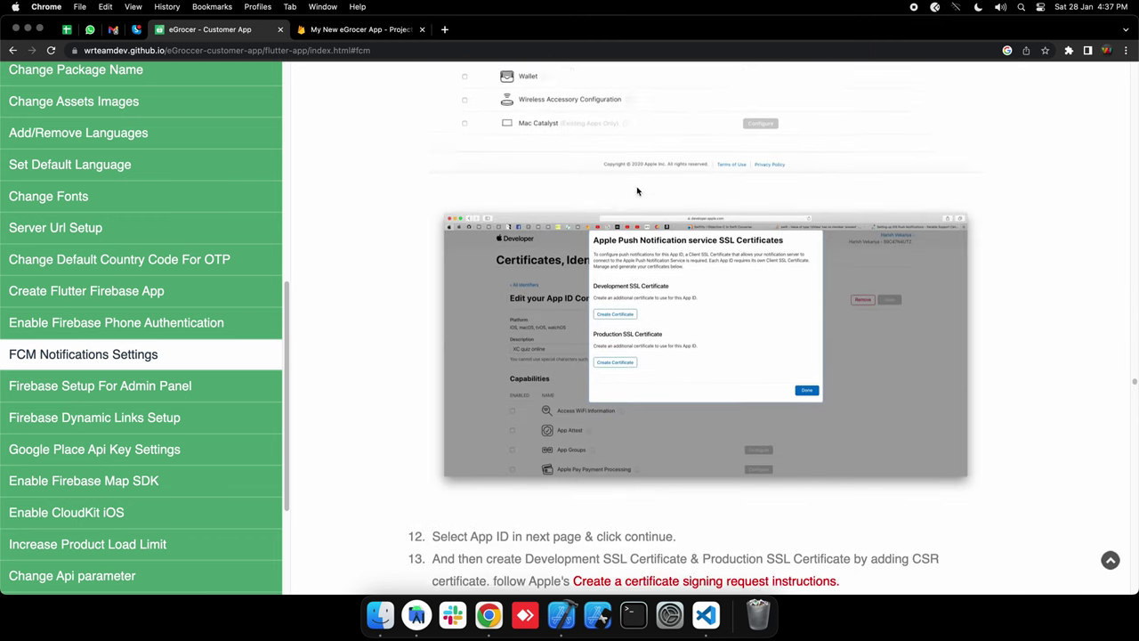
scroll(599, 300, down, 2)
scroll(599, 300, down, 2)
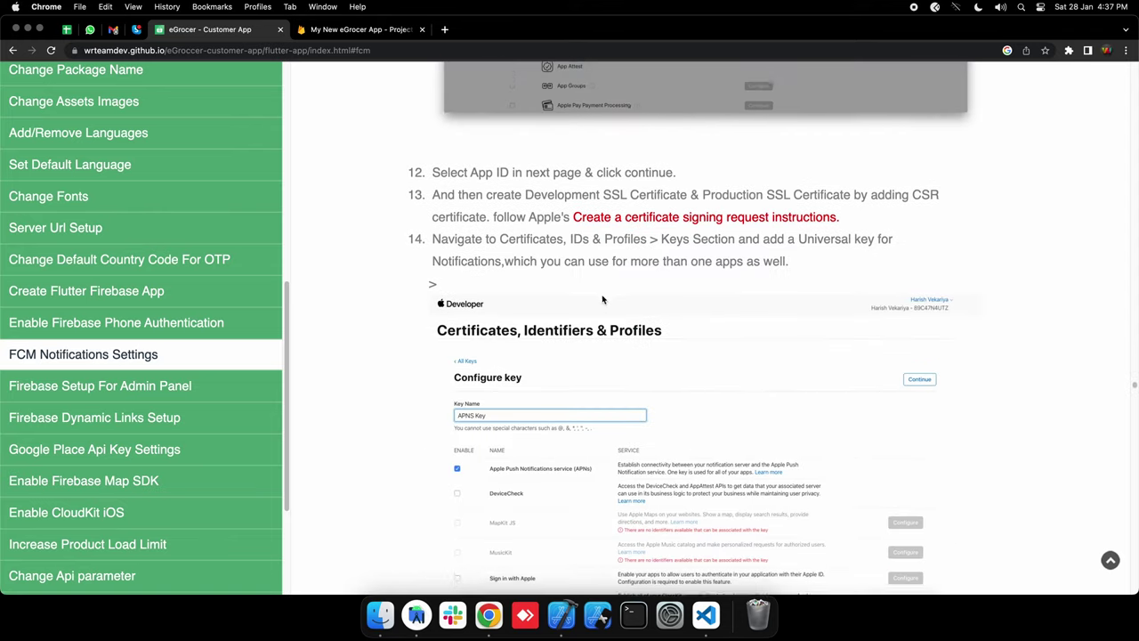
scroll(601, 296, down, 2)
scroll(603, 293, down, 2)
scroll(602, 292, down, 1)
scroll(602, 293, down, 3)
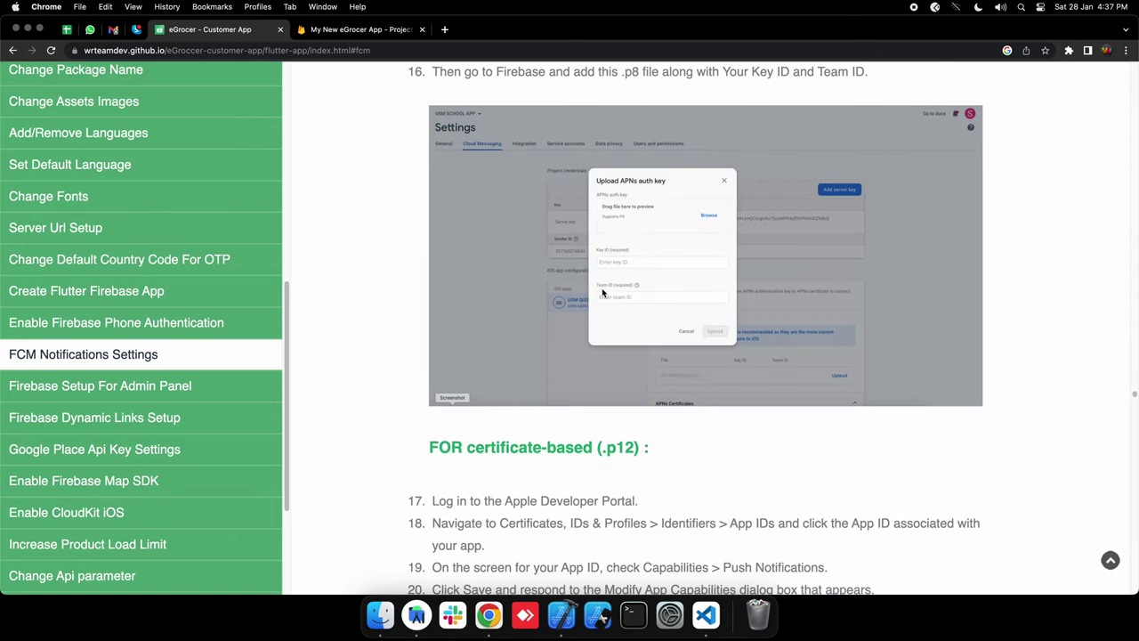
scroll(603, 293, down, 3)
scroll(601, 289, up, 2)
scroll(601, 289, down, 5)
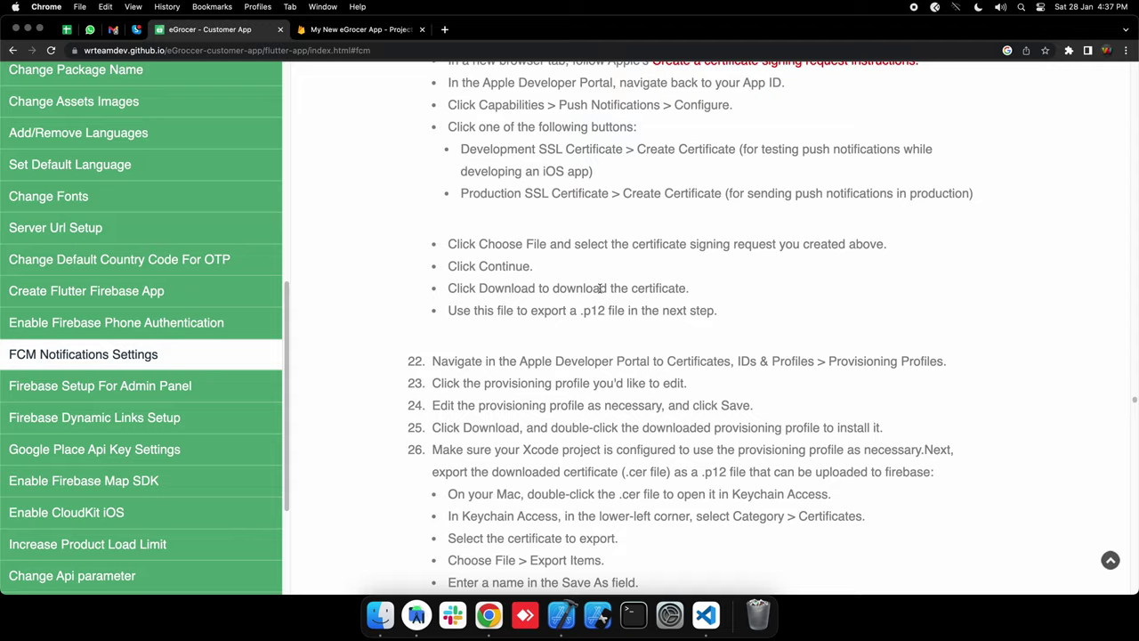
scroll(599, 290, down, 3)
scroll(599, 291, down, 7)
scroll(599, 291, down, 3)
scroll(599, 290, down, 2)
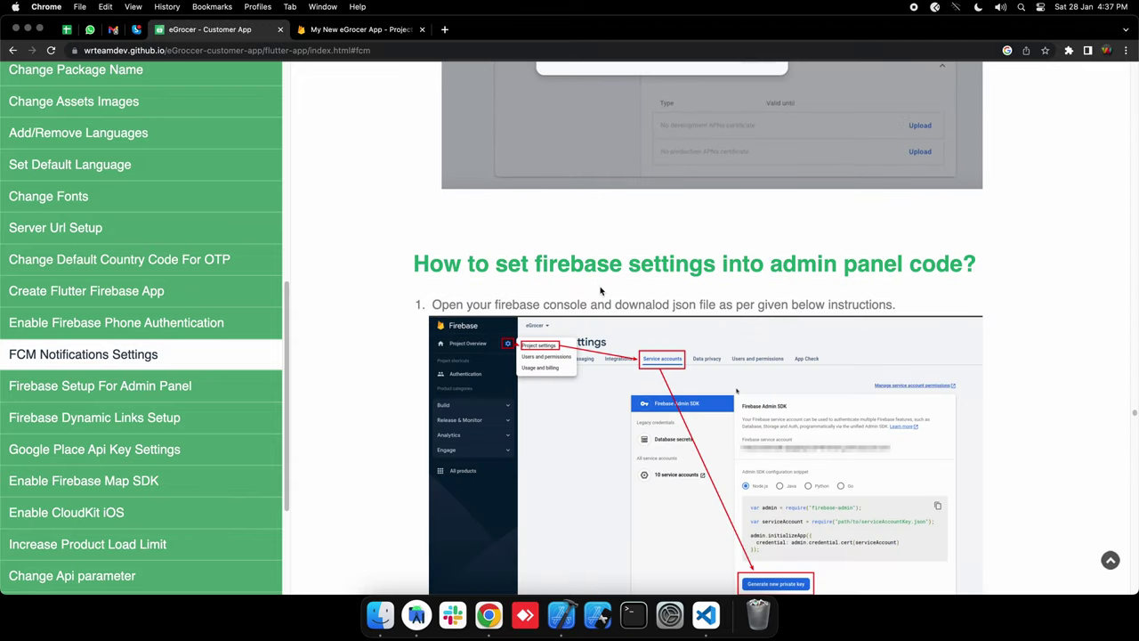
scroll(493, 201, up, 3)
scroll(493, 201, up, 1)
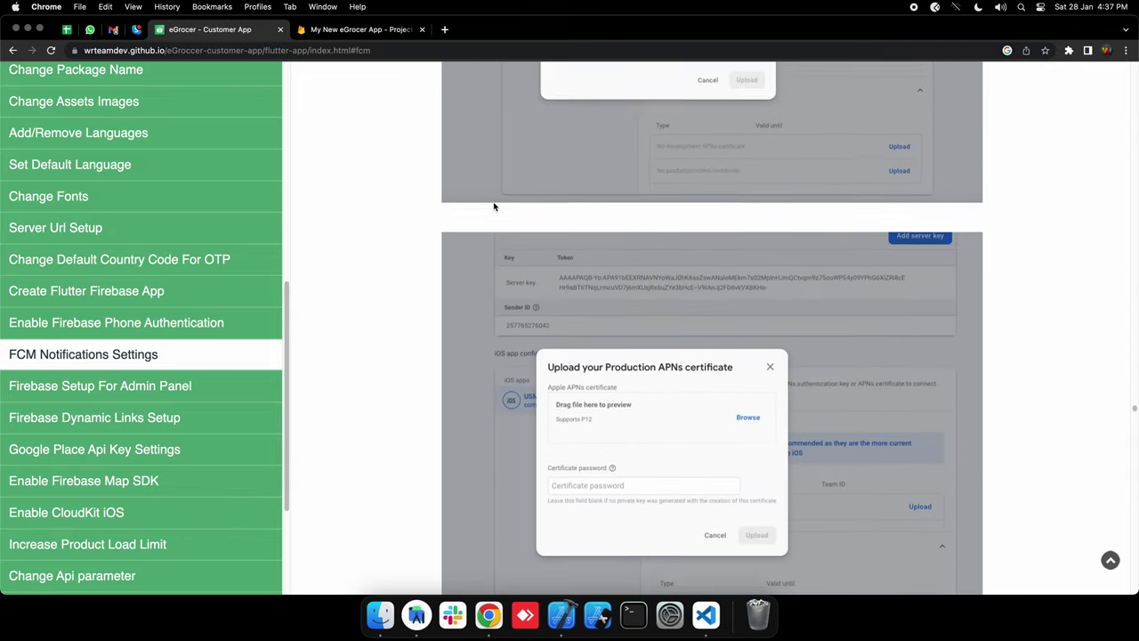
scroll(493, 201, up, 5)
scroll(493, 202, up, 2)
scroll(493, 201, down, 4)
scroll(499, 207, down, 3)
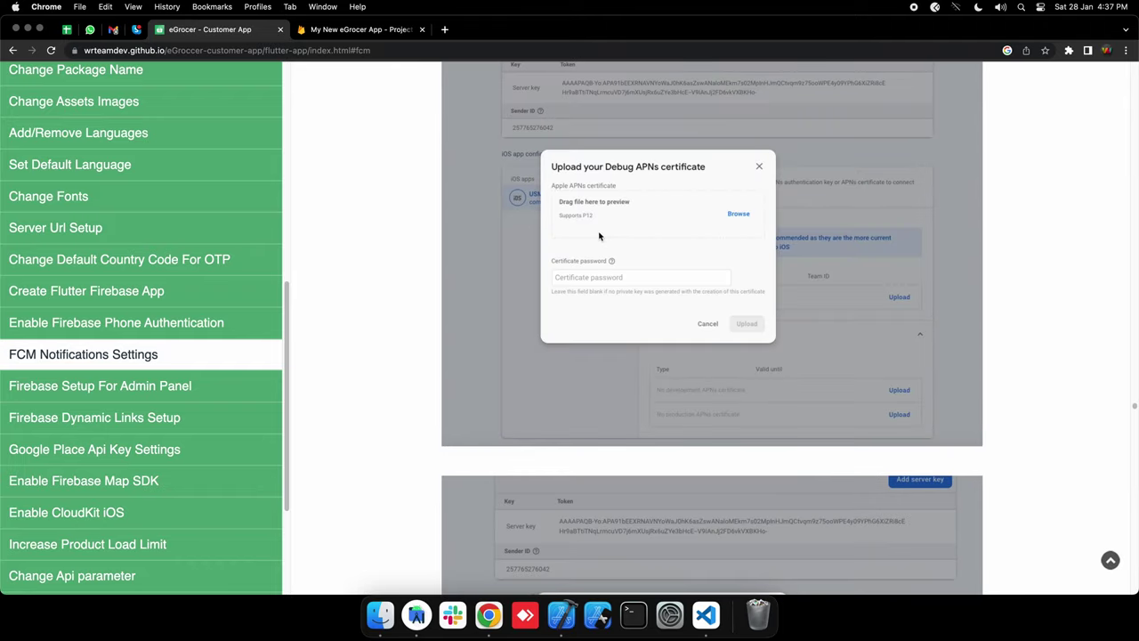
scroll(567, 327, down, 2)
scroll(835, 331, down, 4)
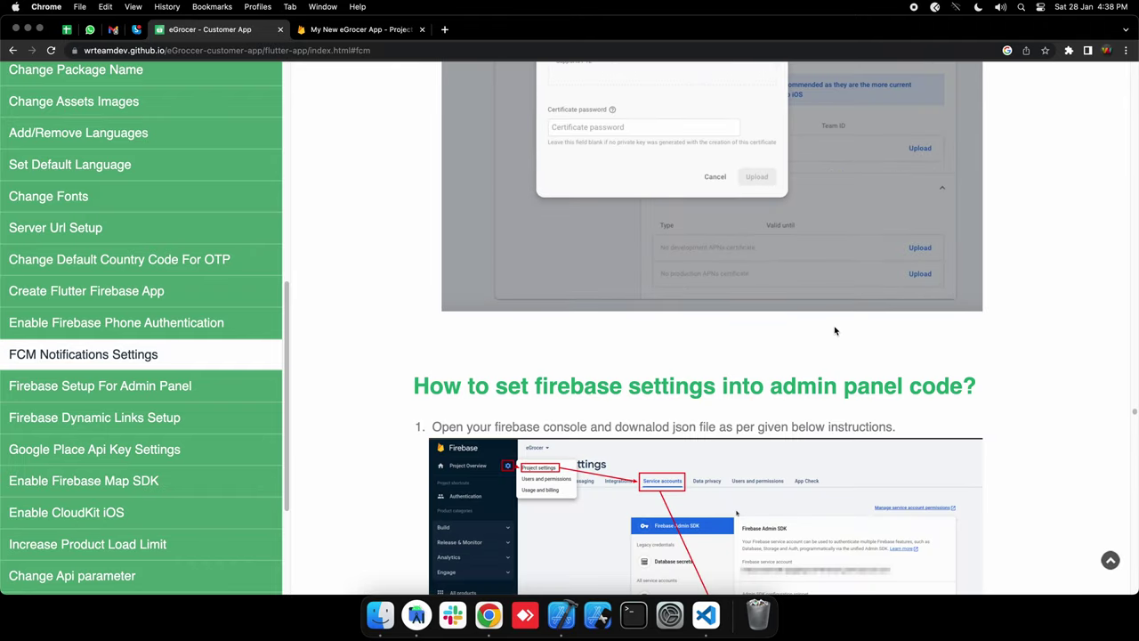